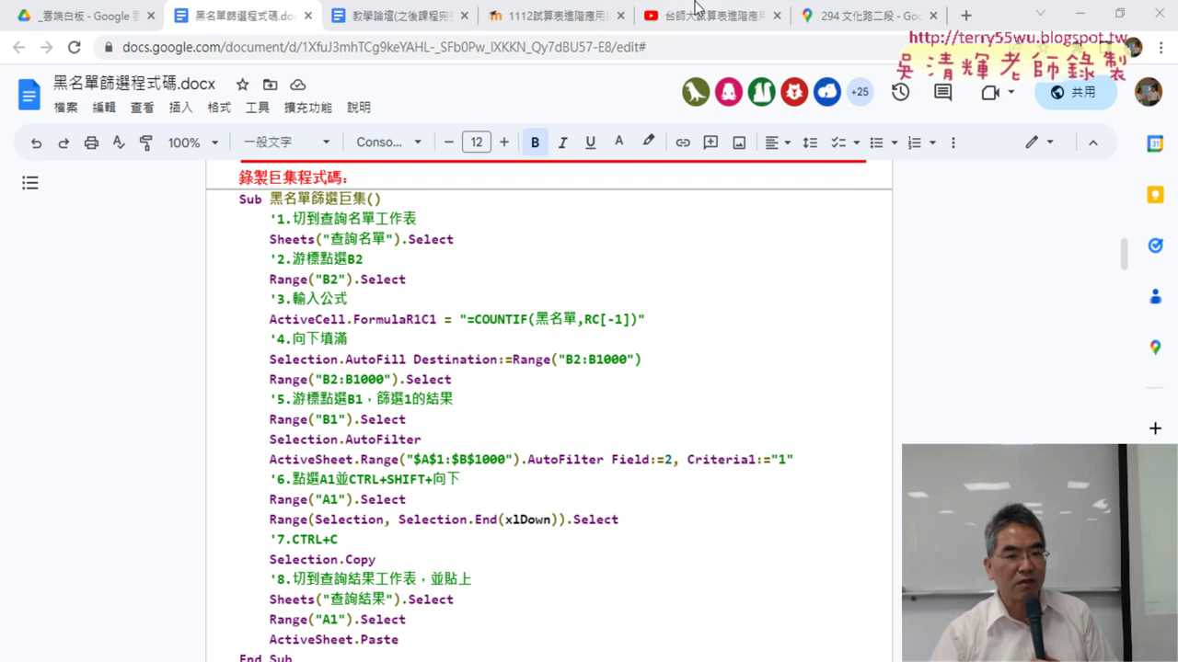
# Highlight the opening comments, the 查詢名單 sheet name, B2 and the Range("B2").Select line in the code.
pyautogui.moveTo(265, 227); pyautogui.dragTo(409, 228)
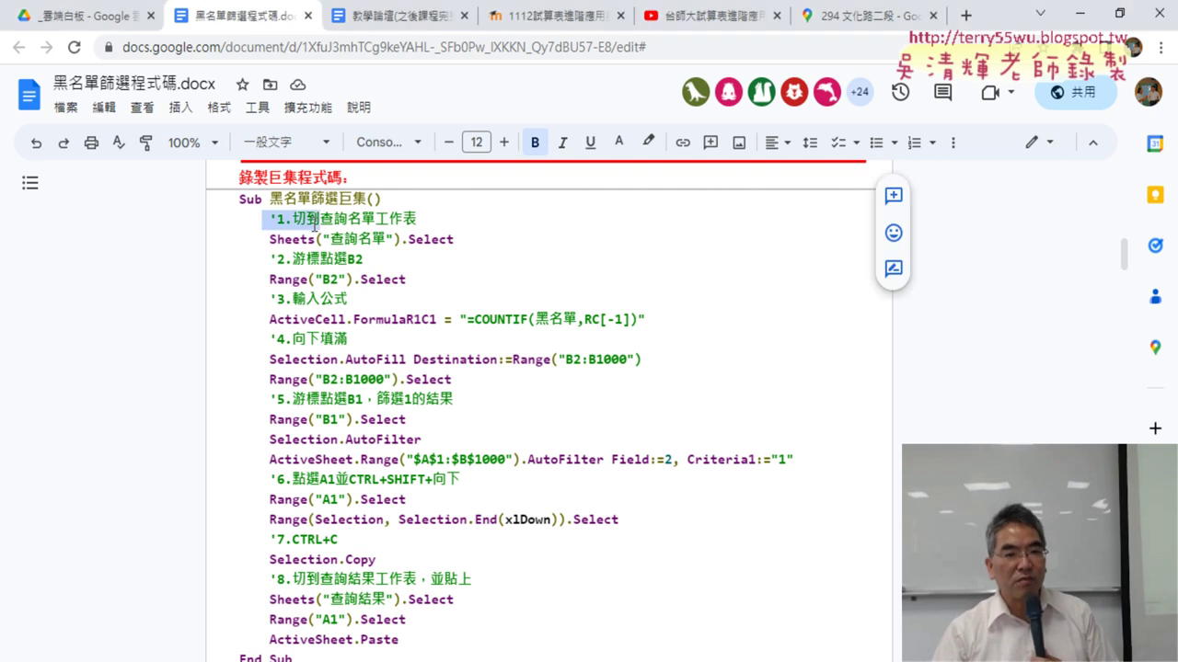
pyautogui.click(485, 227)
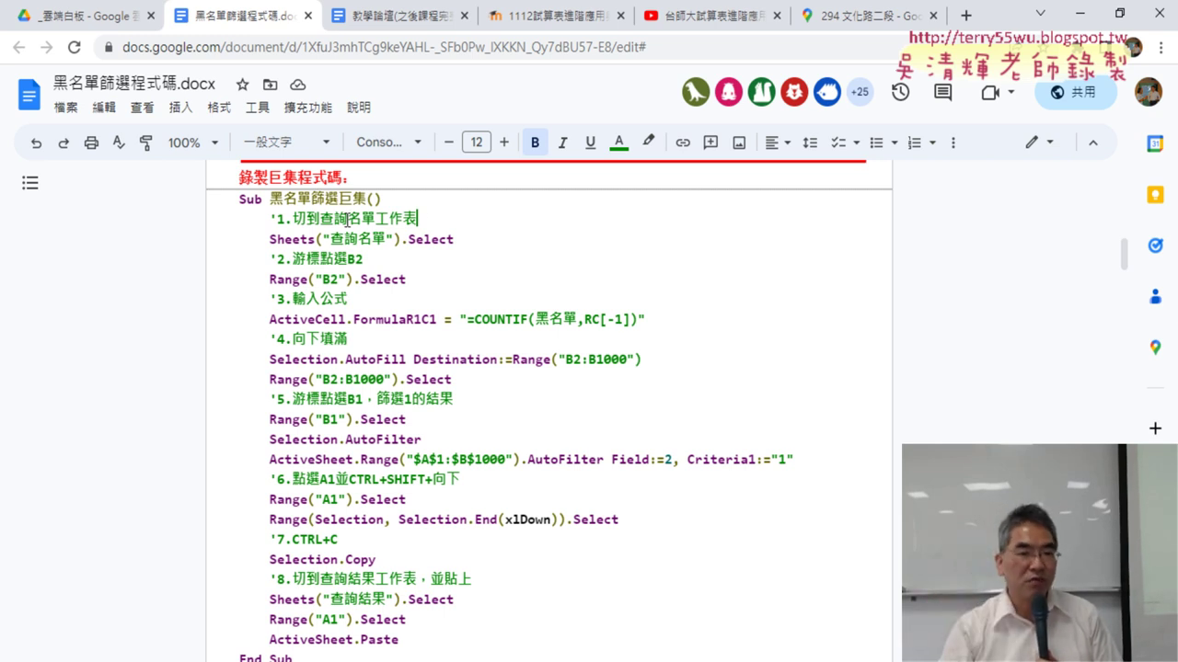
pyautogui.moveTo(419, 219)
pyautogui.mouseDown()
pyautogui.moveTo(333, 219)
pyautogui.moveTo(366, 215)
pyautogui.mouseUp()
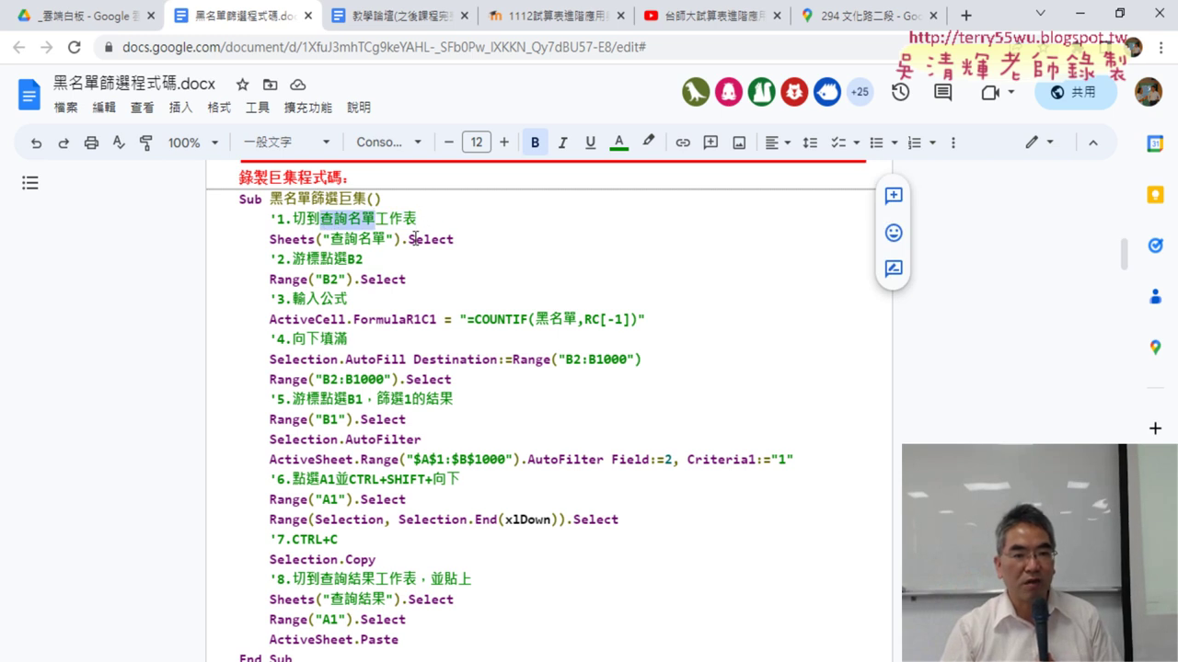
pyautogui.moveTo(347, 260); pyautogui.dragTo(366, 261)
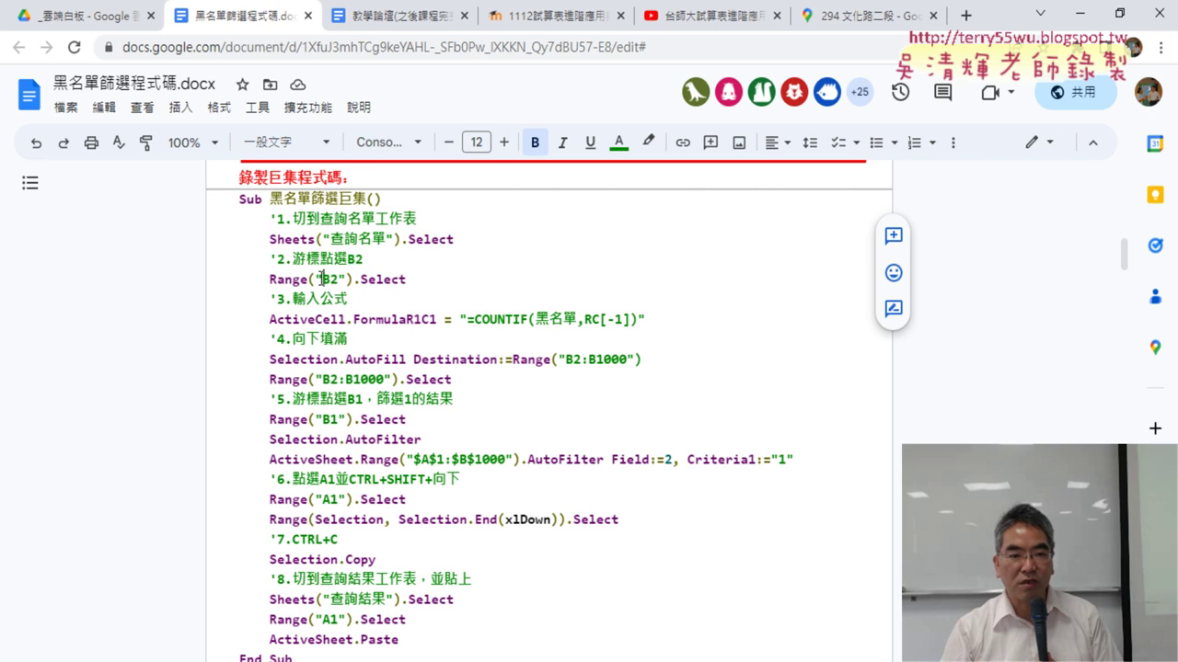
pyautogui.click(322, 279)
pyautogui.moveTo(273, 279); pyautogui.dragTo(405, 281)
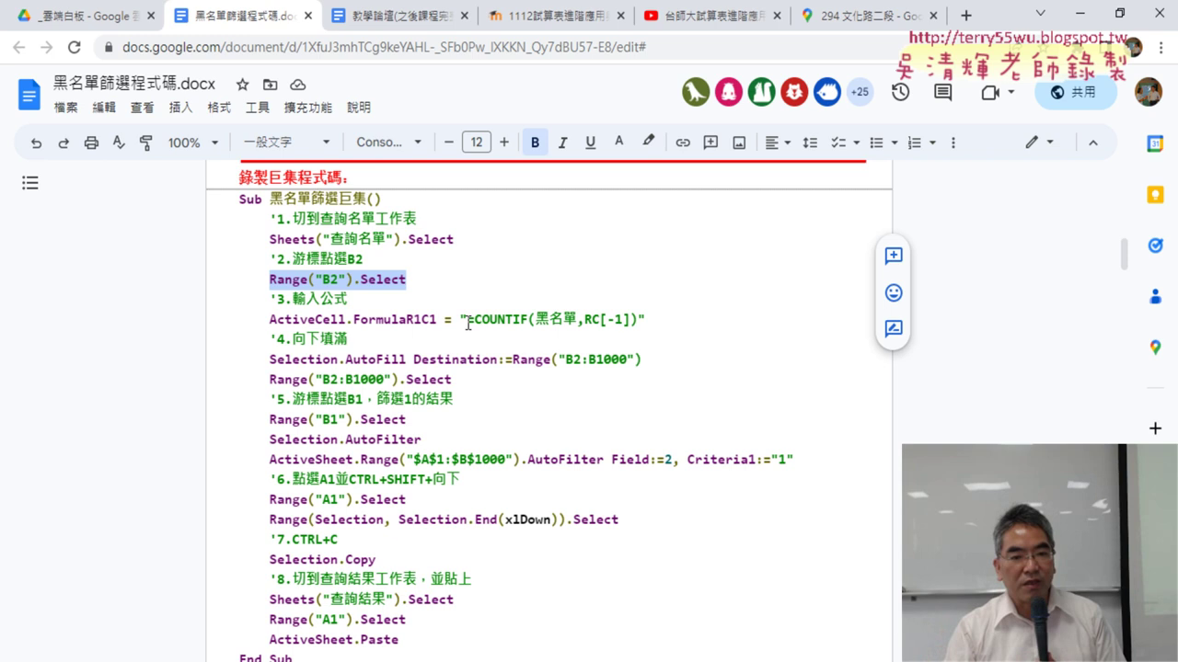
# Highlight the COUNTIF formula, the filter value 1 and AutoFilter, then minimize Chrome.
pyautogui.moveTo(467, 319); pyautogui.dragTo(613, 325)
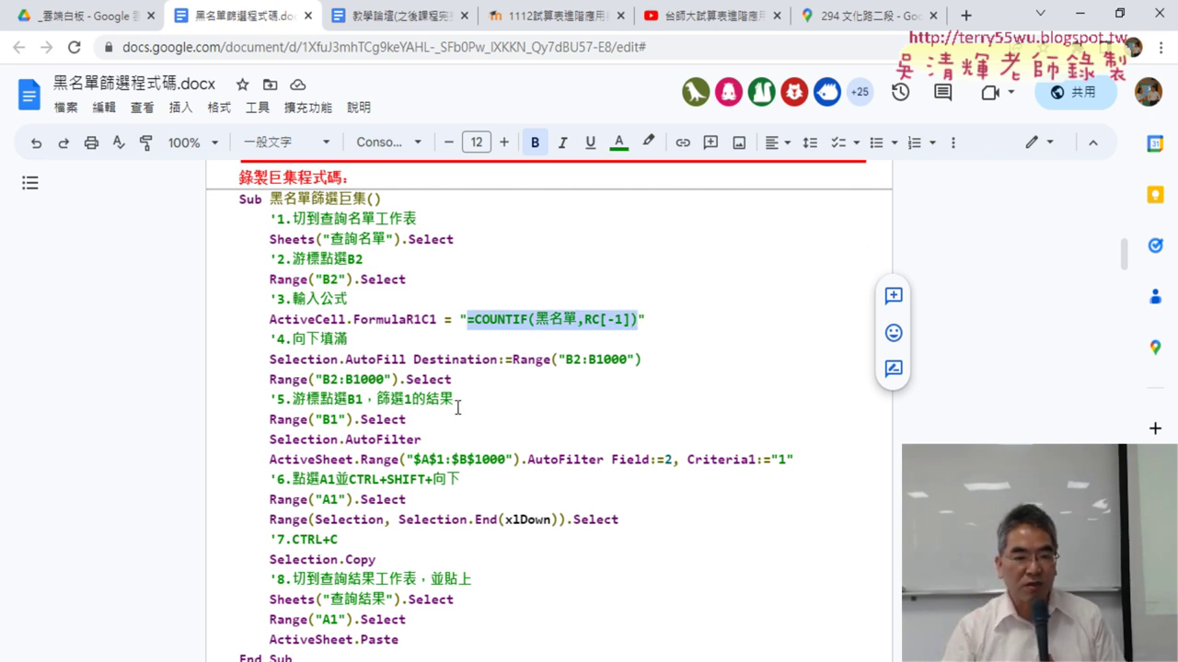
pyautogui.doubleClick(407, 401)
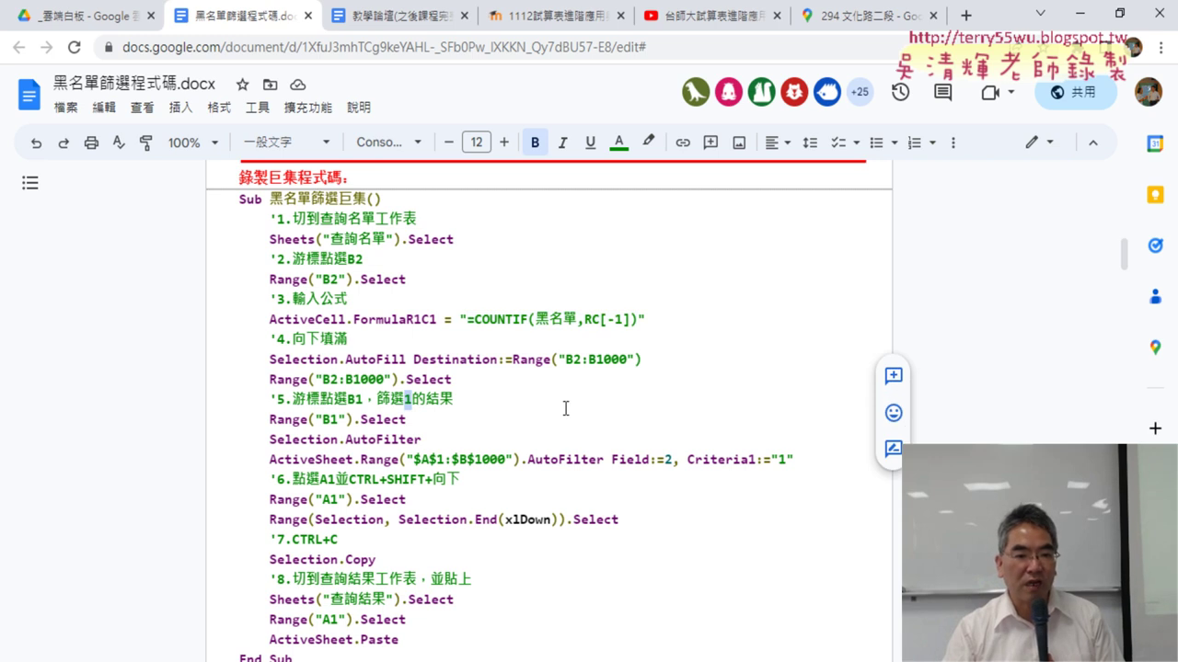
pyautogui.moveTo(430, 443); pyautogui.dragTo(375, 449)
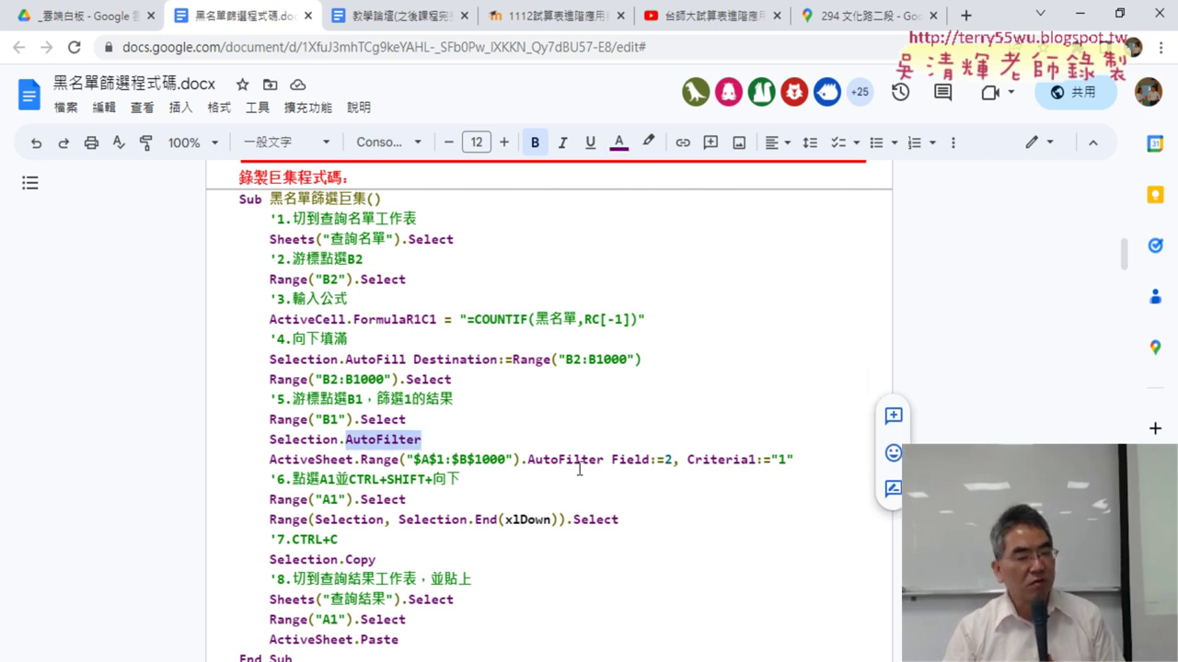
pyautogui.scroll(-2, 399, 460)
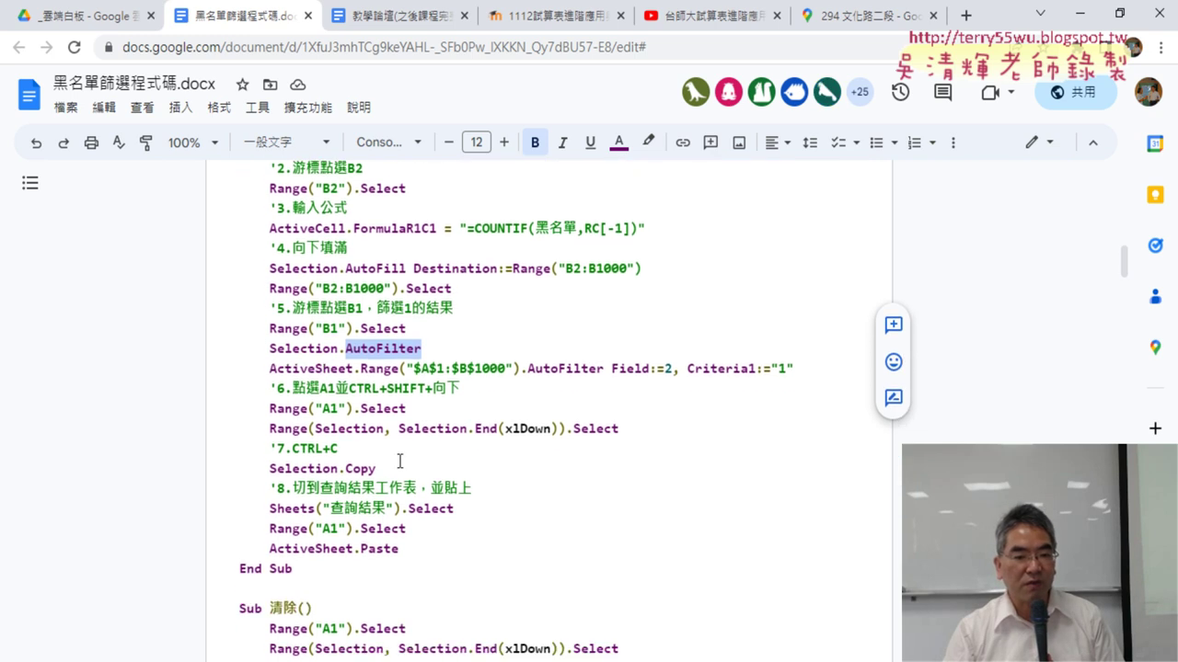
pyautogui.scroll(2, 616, 506)
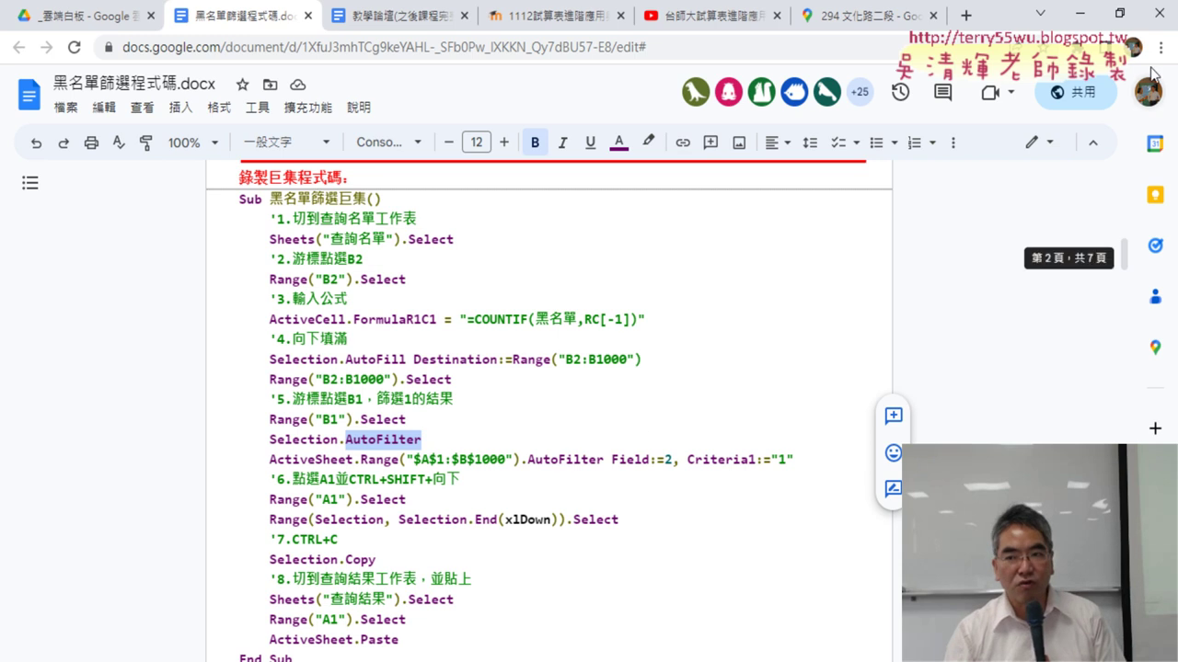
pyautogui.click(1085, 13)
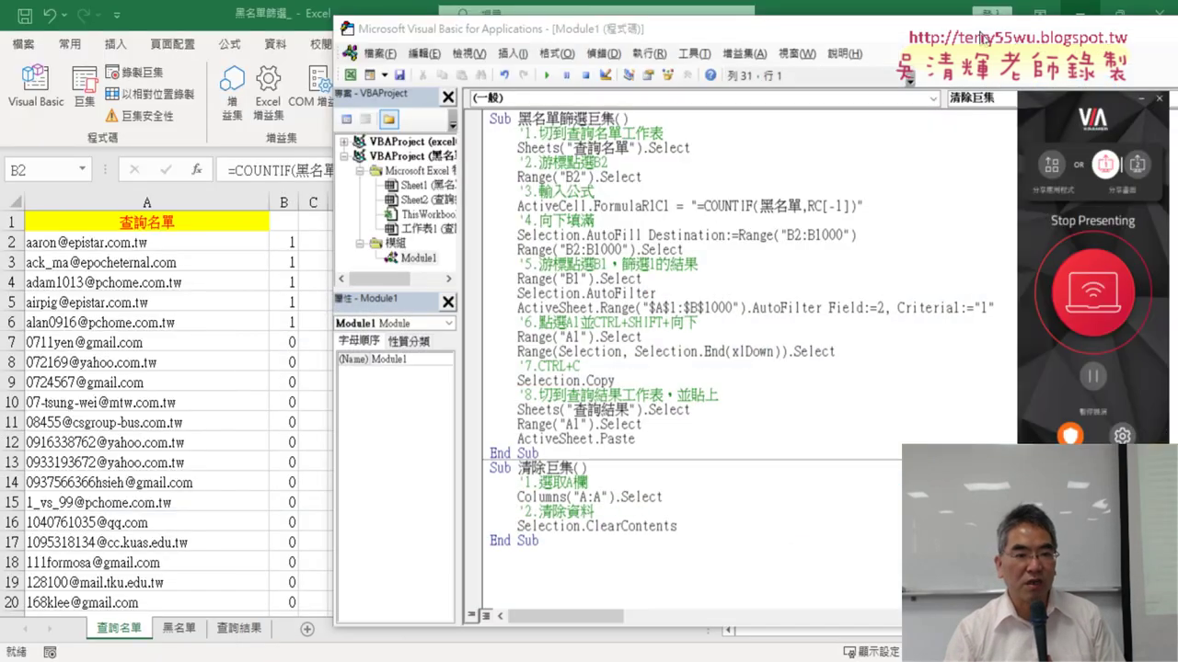
# Bring Excel forward, mark B2's =COUNTIF(黑名單,A2) formula in red, then select B1 and open the Data tab.
pyautogui.click(201, 340)
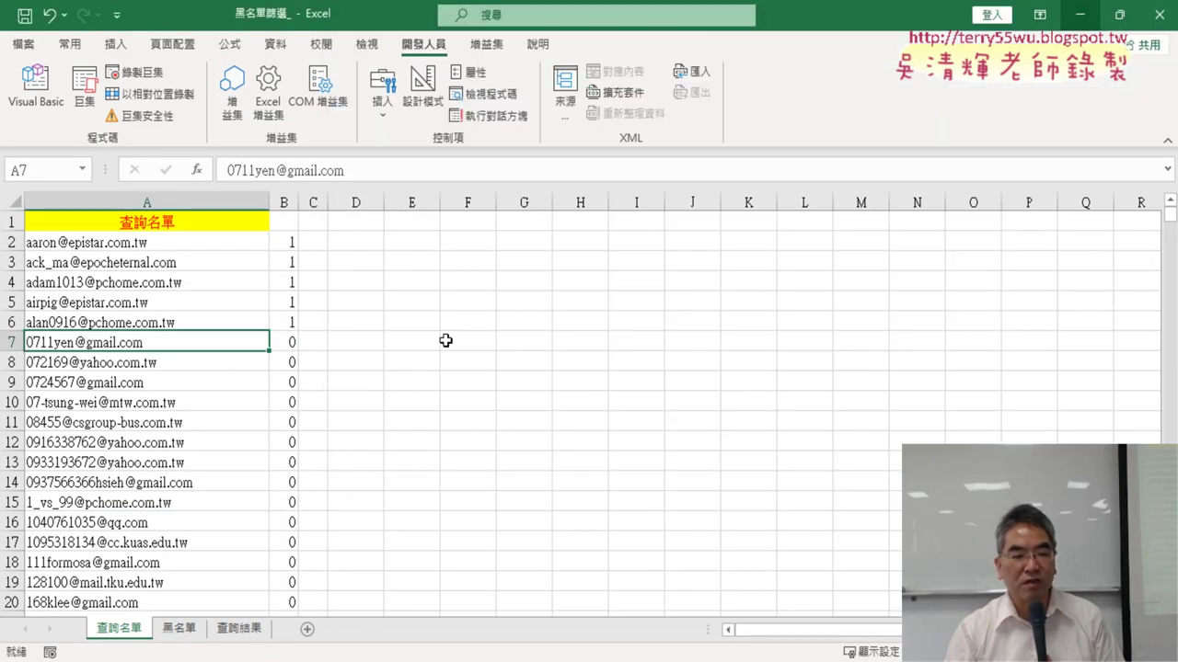
pyautogui.click(287, 238)
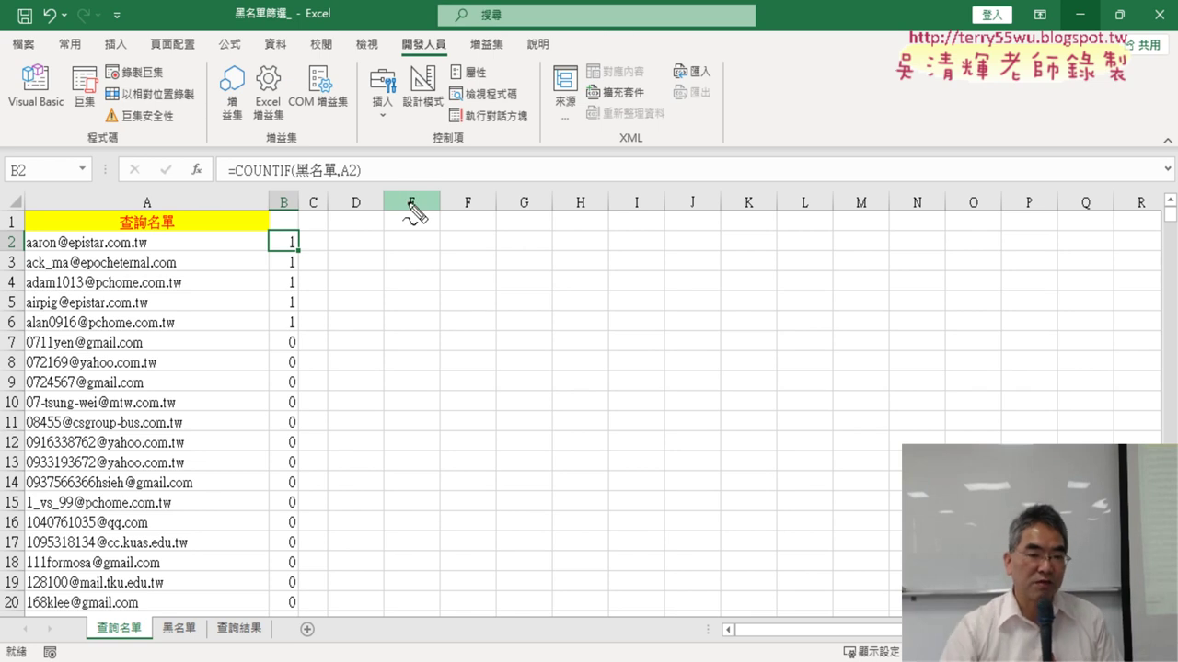
pyautogui.moveTo(293, 177); pyautogui.dragTo(235, 181)
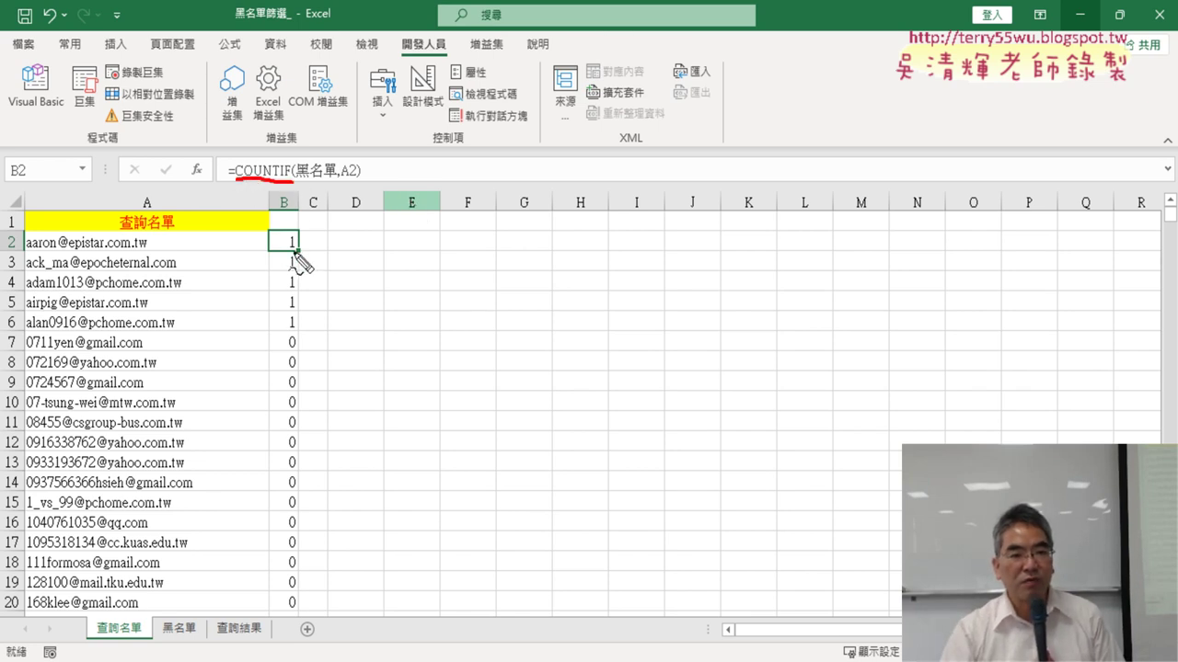
pyautogui.moveTo(294, 256); pyautogui.dragTo(299, 241)
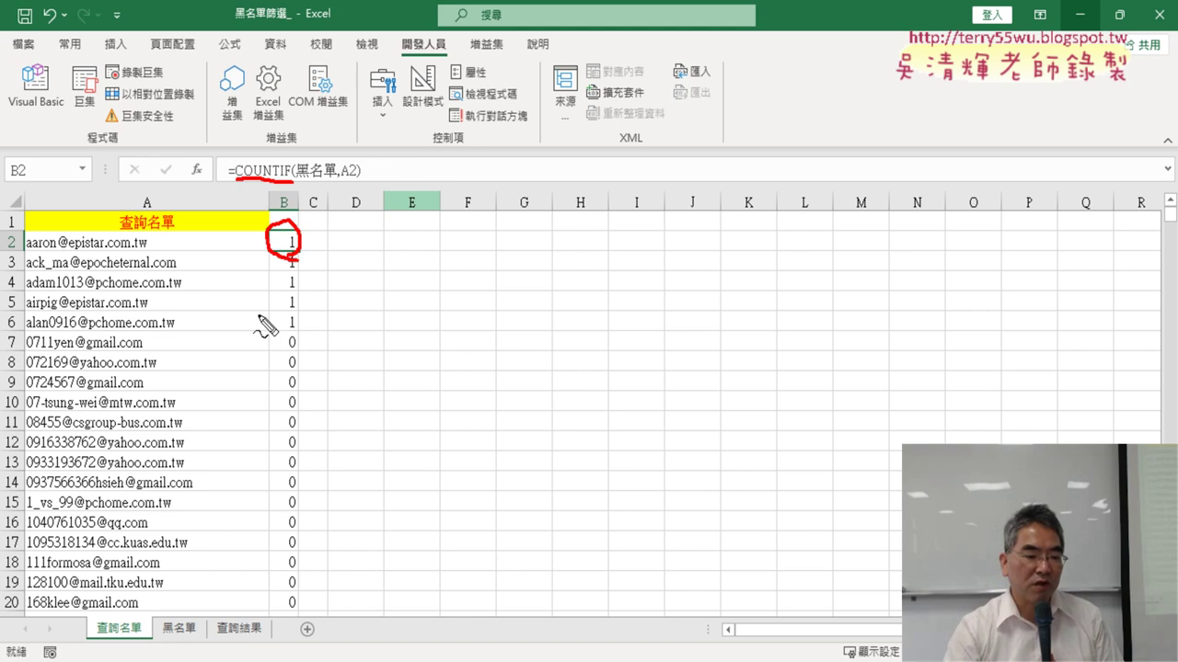
pyautogui.press('Escape')
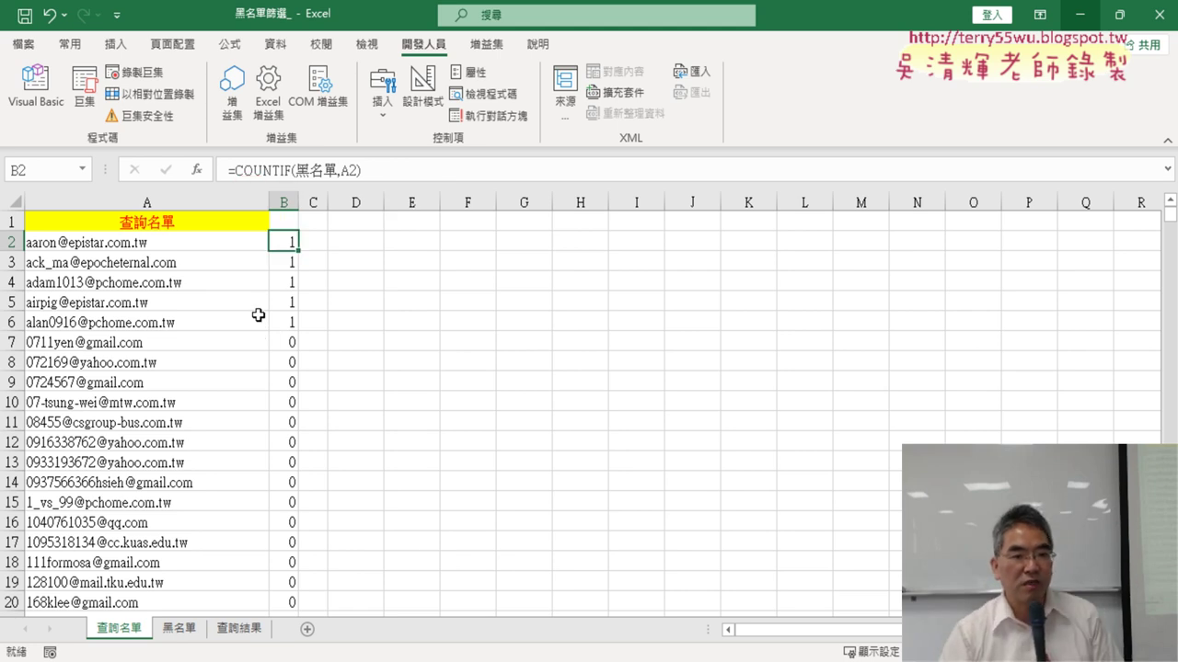
pyautogui.click(294, 222)
pyautogui.click(274, 44)
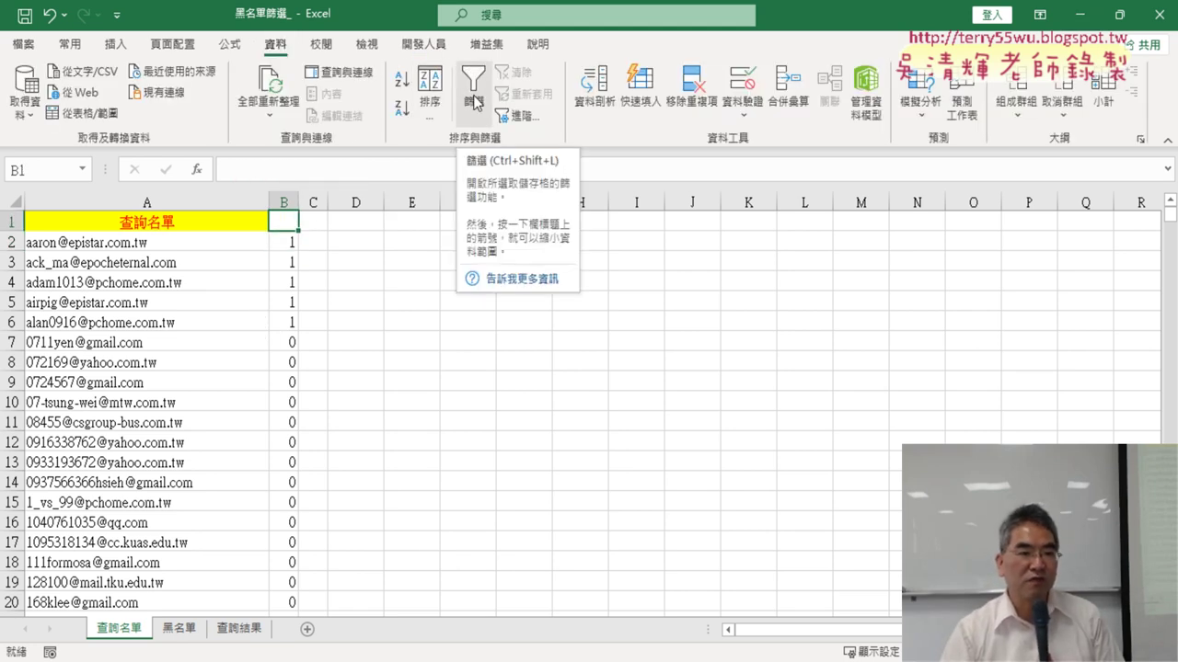
# Filter column B to show only value 1, leaving 27 of 999 records.
pyautogui.click(193, 219)
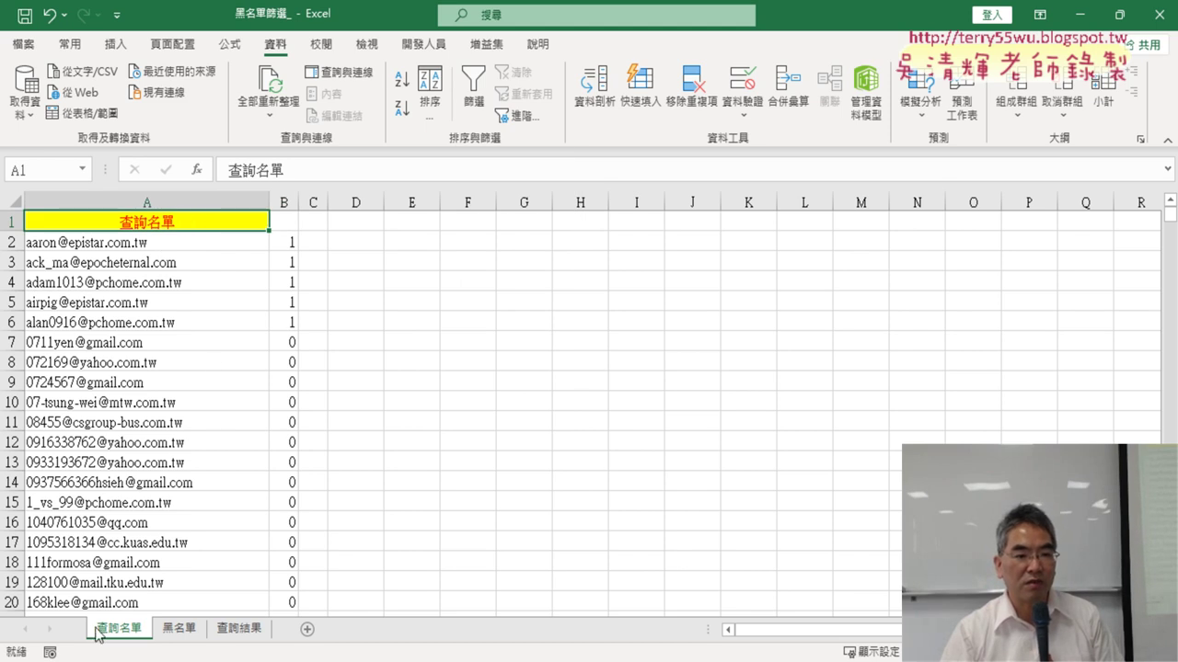
pyautogui.click(288, 222)
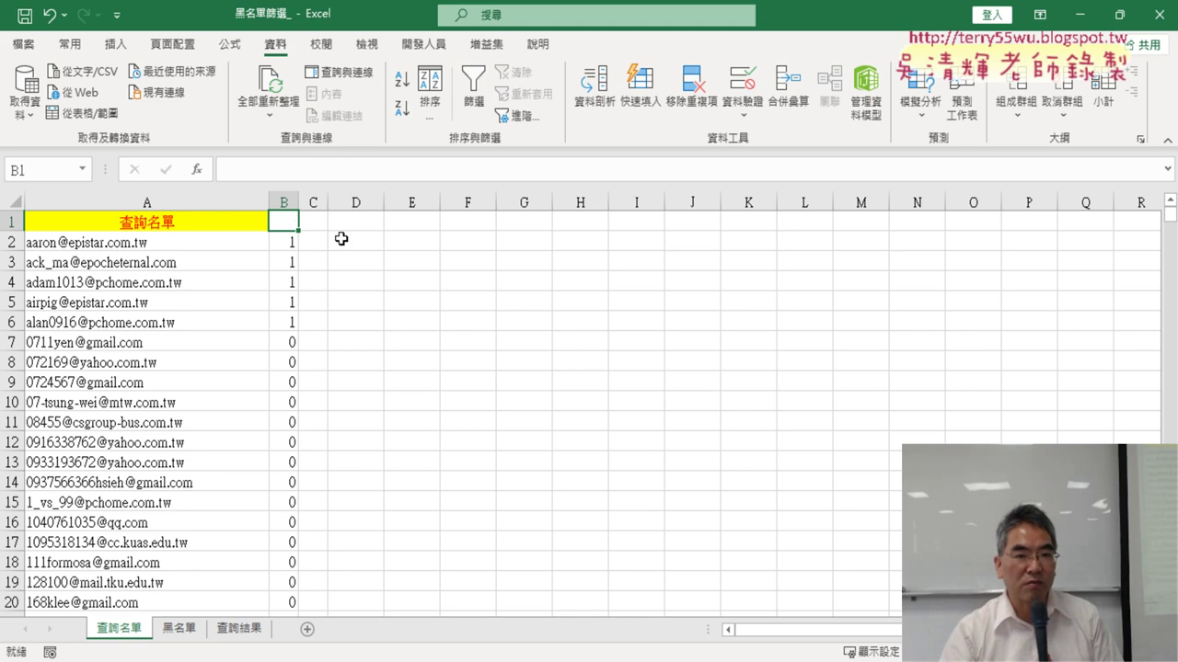
pyautogui.click(479, 97)
pyautogui.click(290, 222)
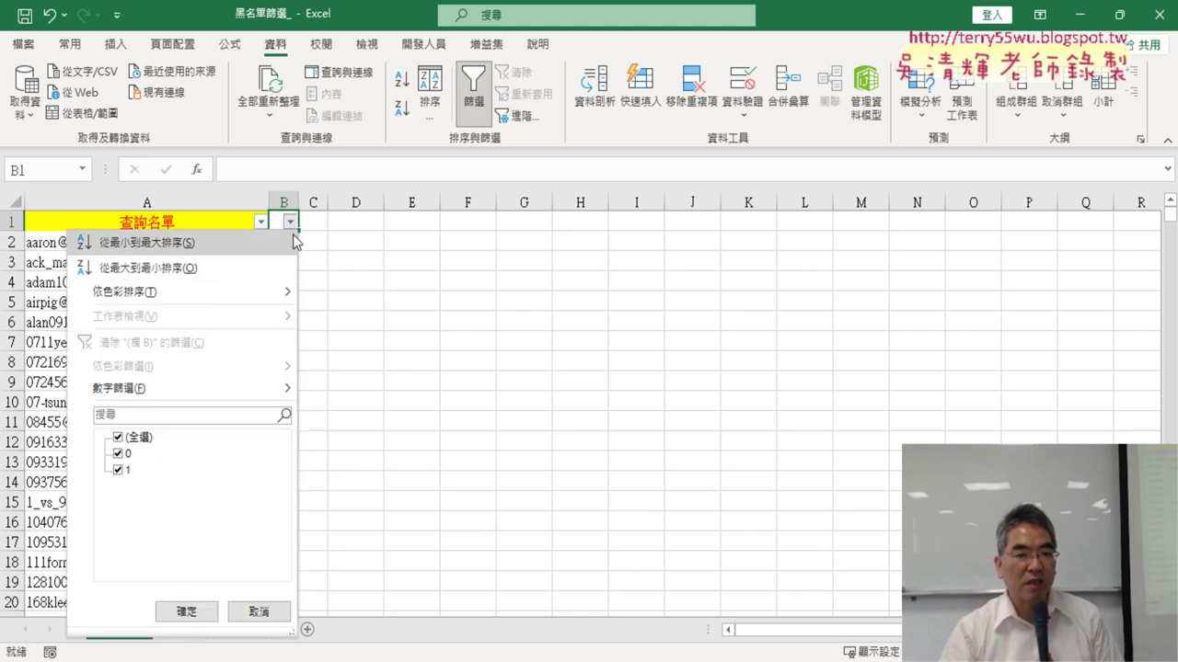
pyautogui.click(138, 438)
pyautogui.click(127, 470)
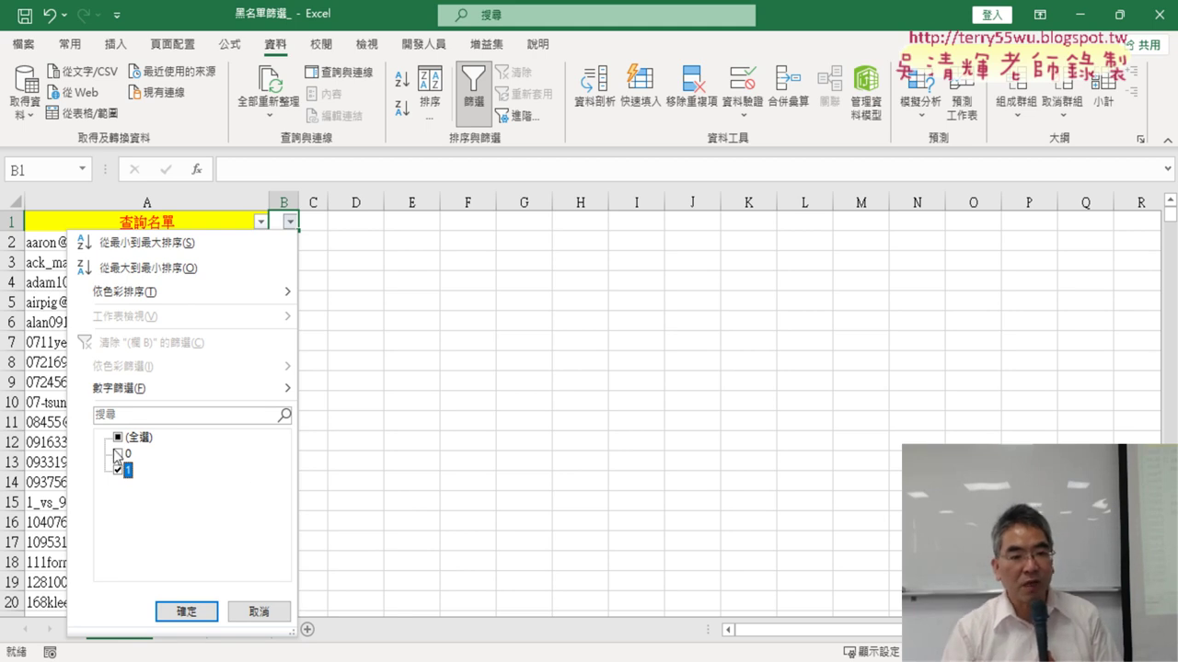
pyautogui.click(184, 611)
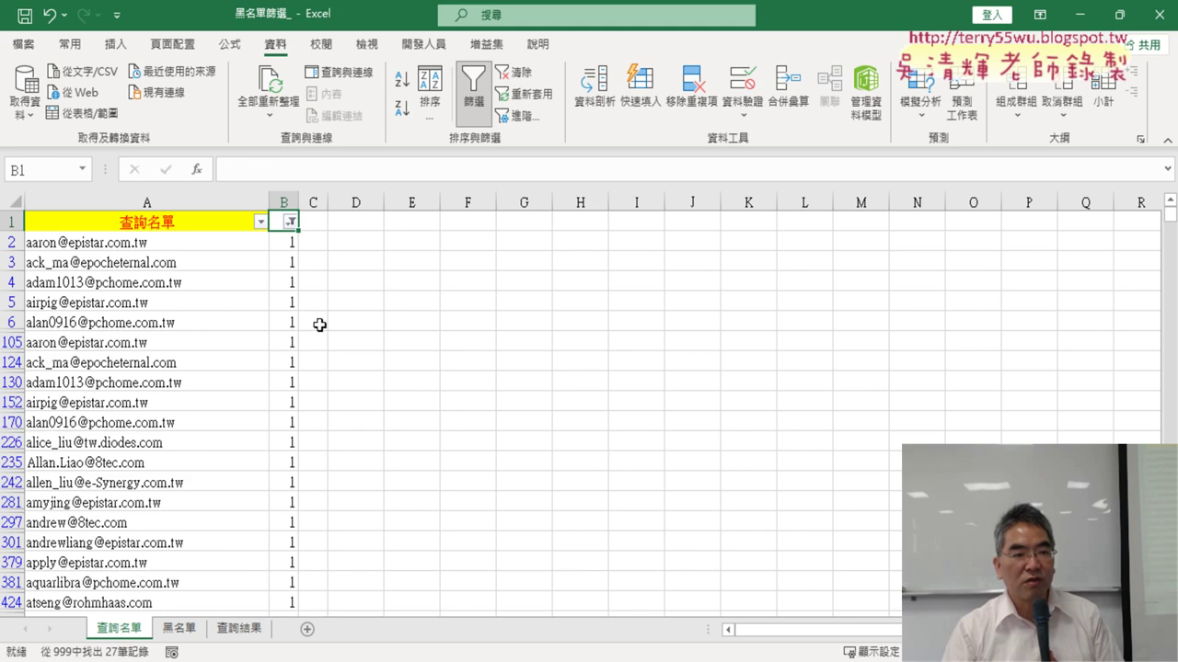
pyautogui.click(190, 223)
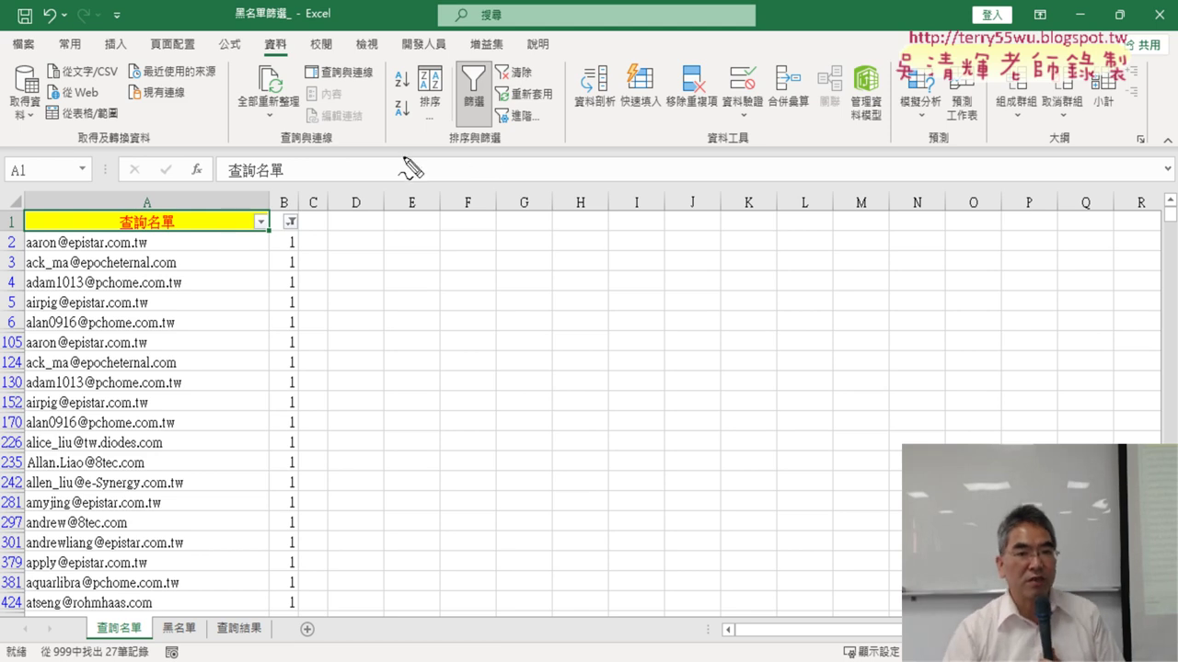
# Circle the Filter button in red to point out the filtering feature, then erase the mark.
pyautogui.moveTo(473, 140); pyautogui.dragTo(463, 121)
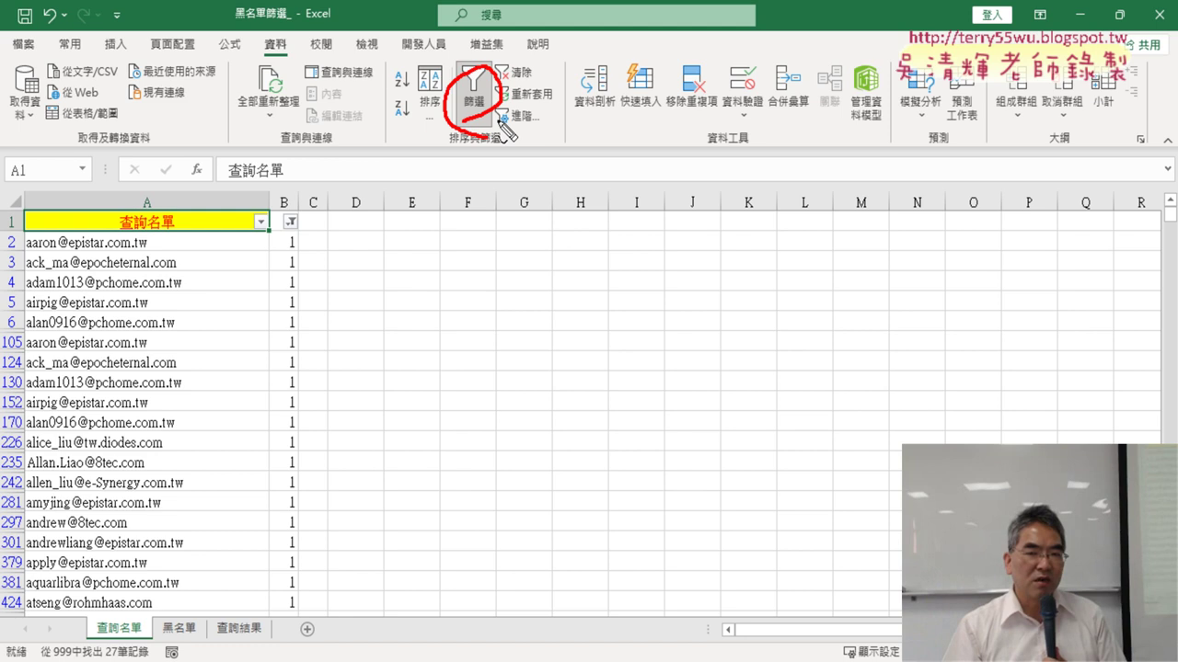
pyautogui.press('Escape')
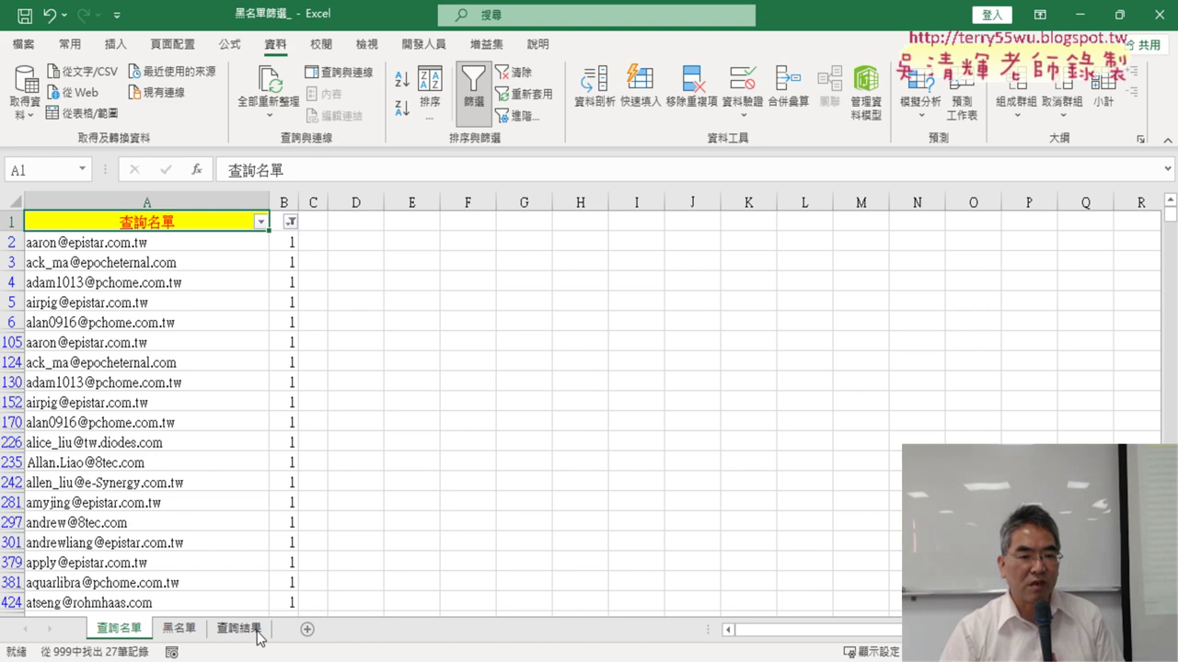
# Turn off the filter, go to the 查詢結果 sheet and run the clear macro to empty column A.
pyautogui.click(479, 120)
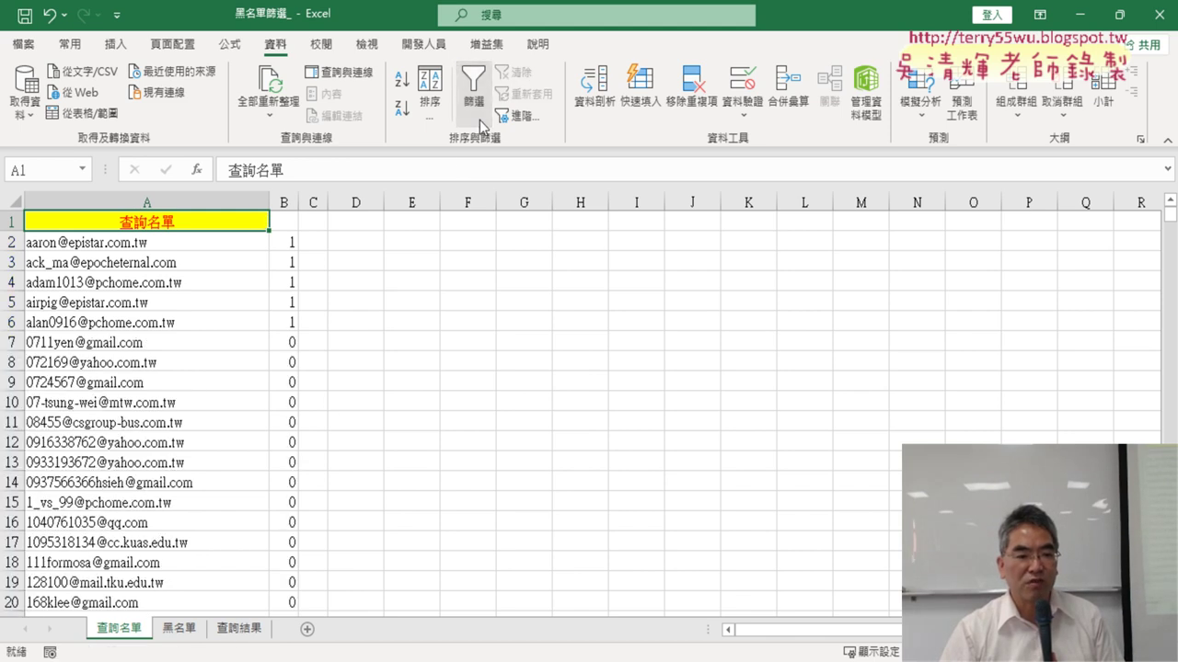
pyautogui.click(239, 629)
pyautogui.click(129, 631)
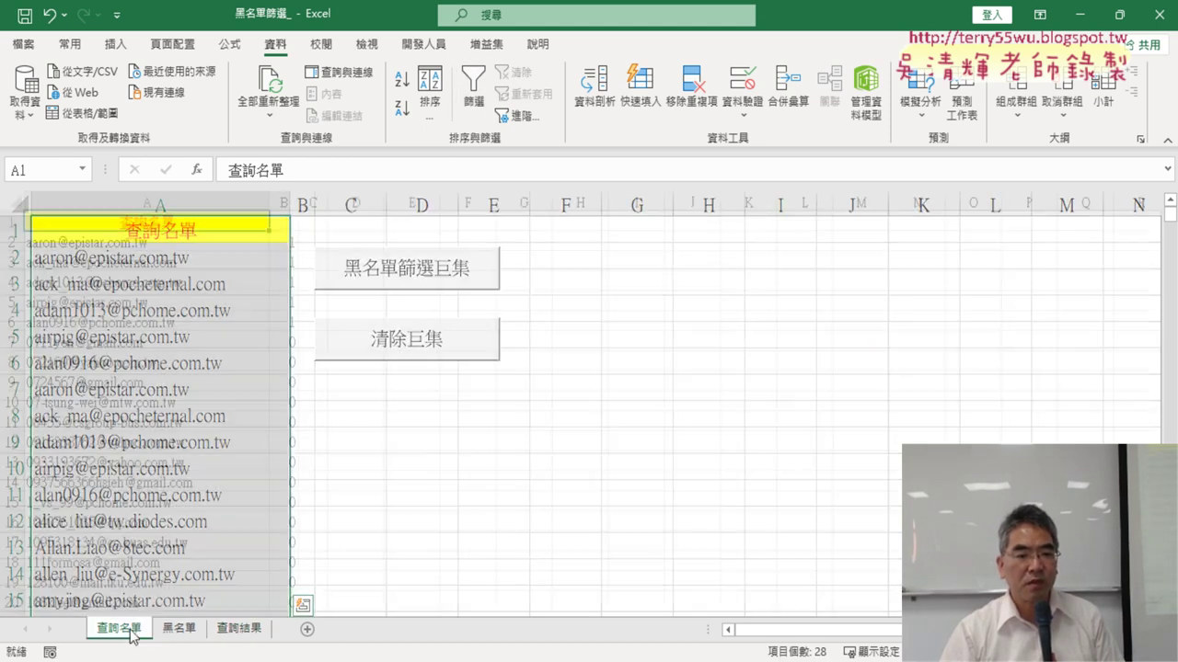
pyautogui.click(239, 629)
pyautogui.click(563, 388)
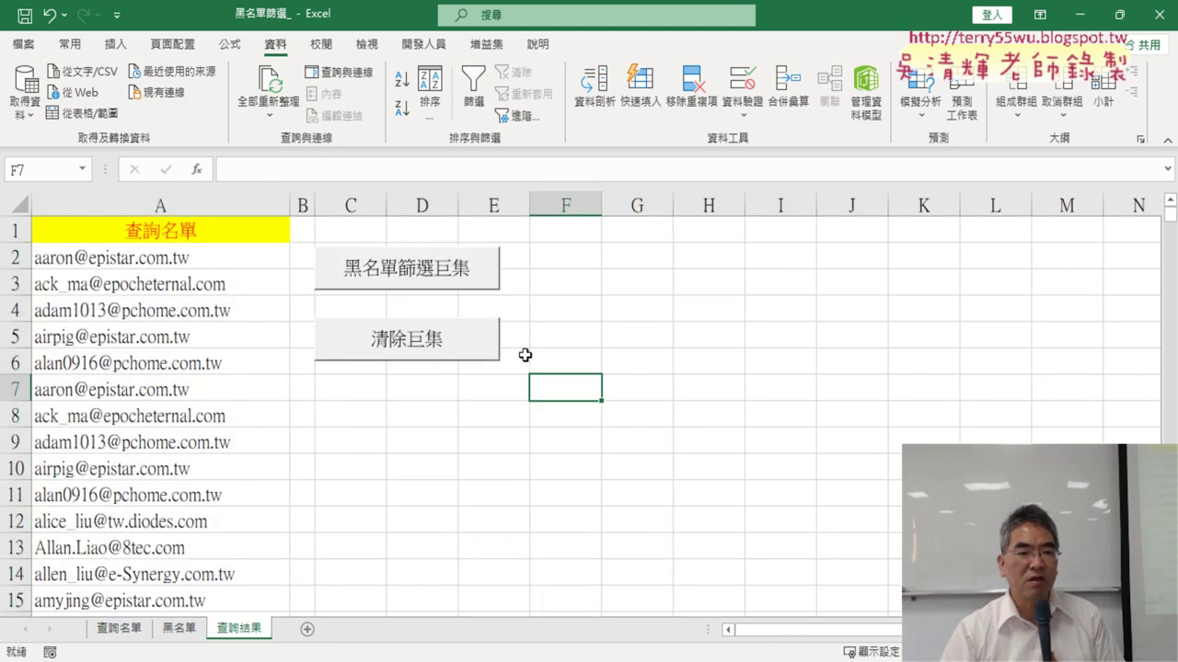
pyautogui.click(442, 343)
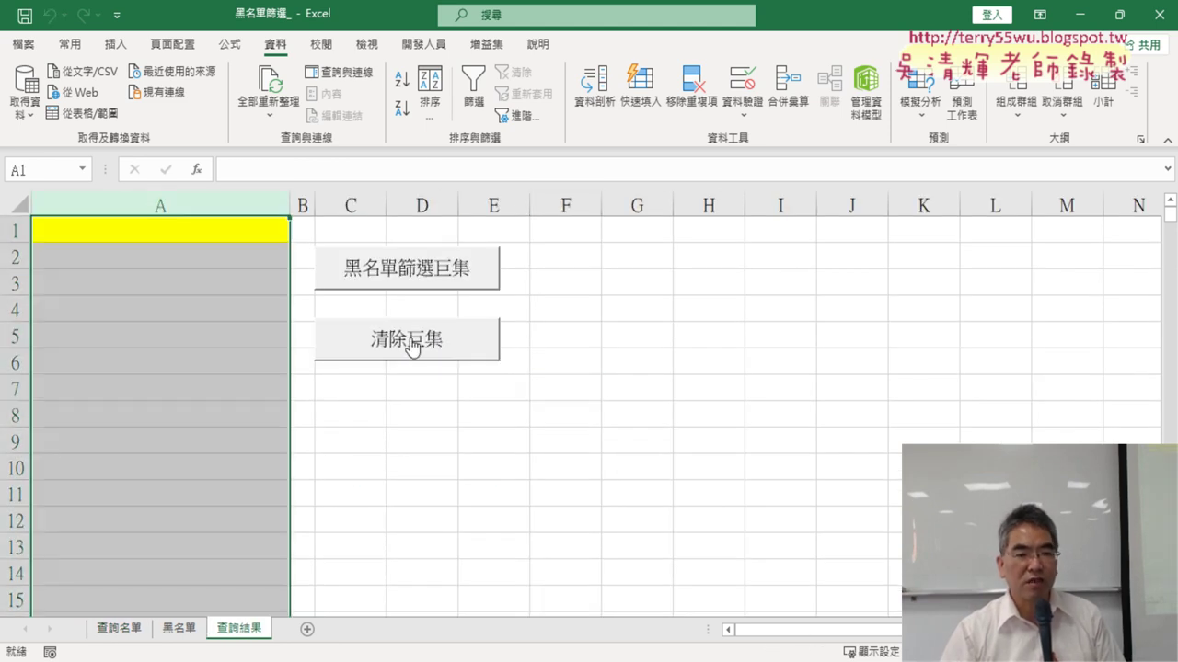
# Open the 清除巨集 button's assigned macro code through 指定巨集 and 編輯.
pyautogui.rightClick(401, 335)
pyautogui.click(469, 501)
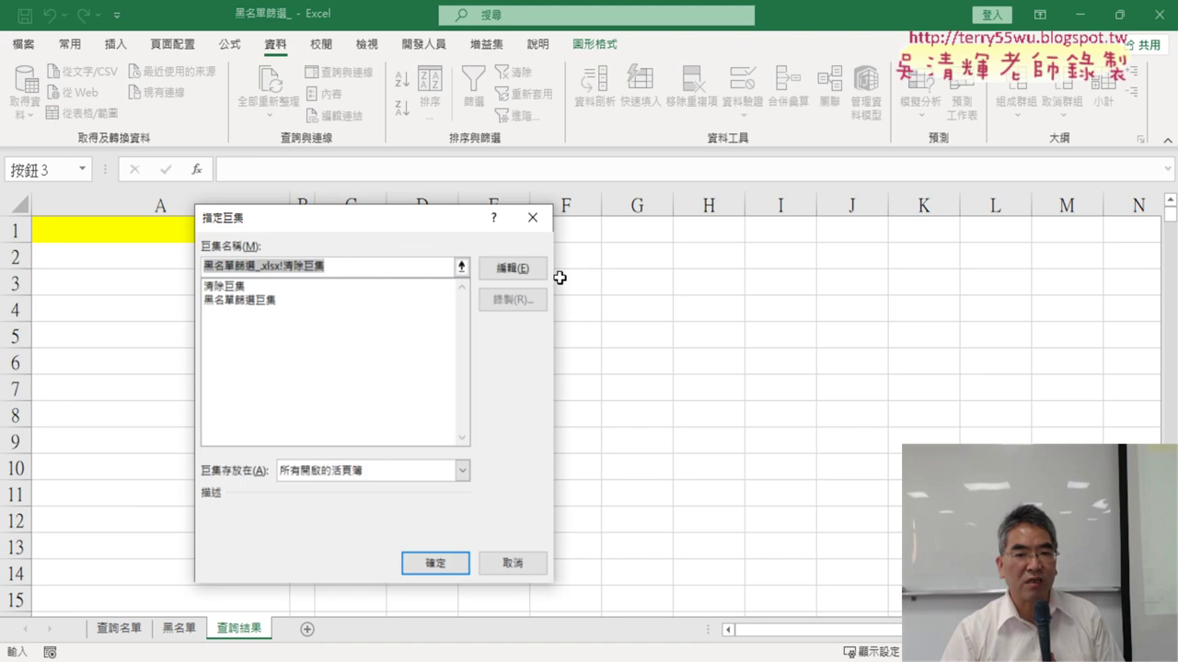
pyautogui.click(514, 270)
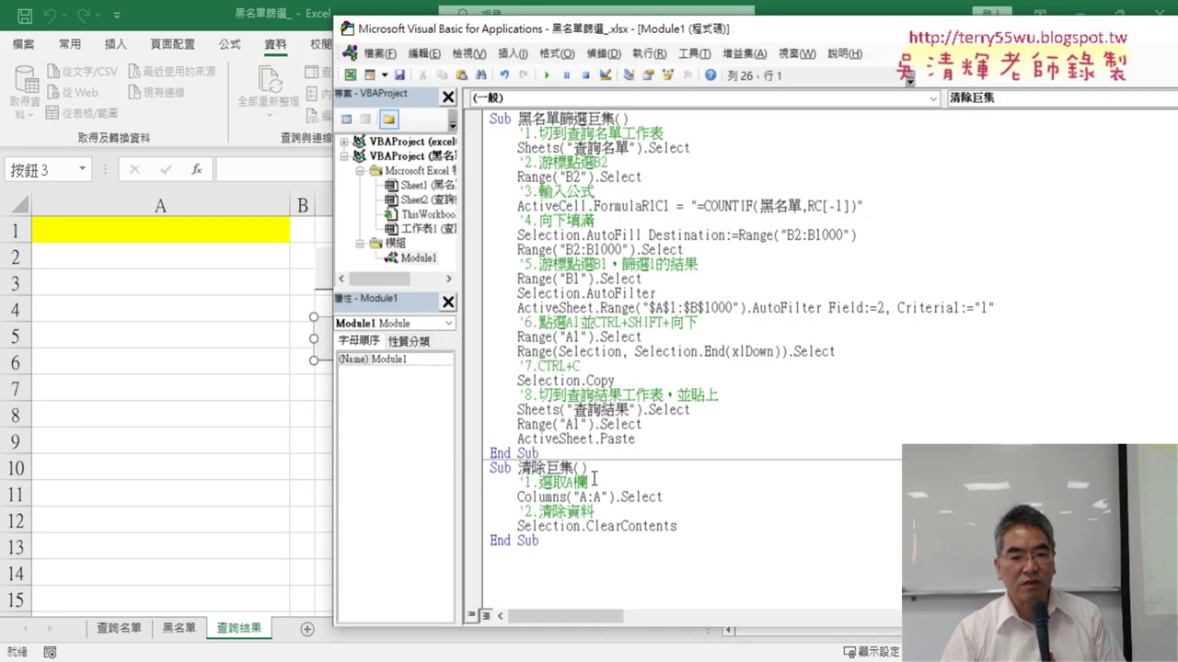
pyautogui.moveTo(518, 468); pyautogui.dragTo(582, 468)
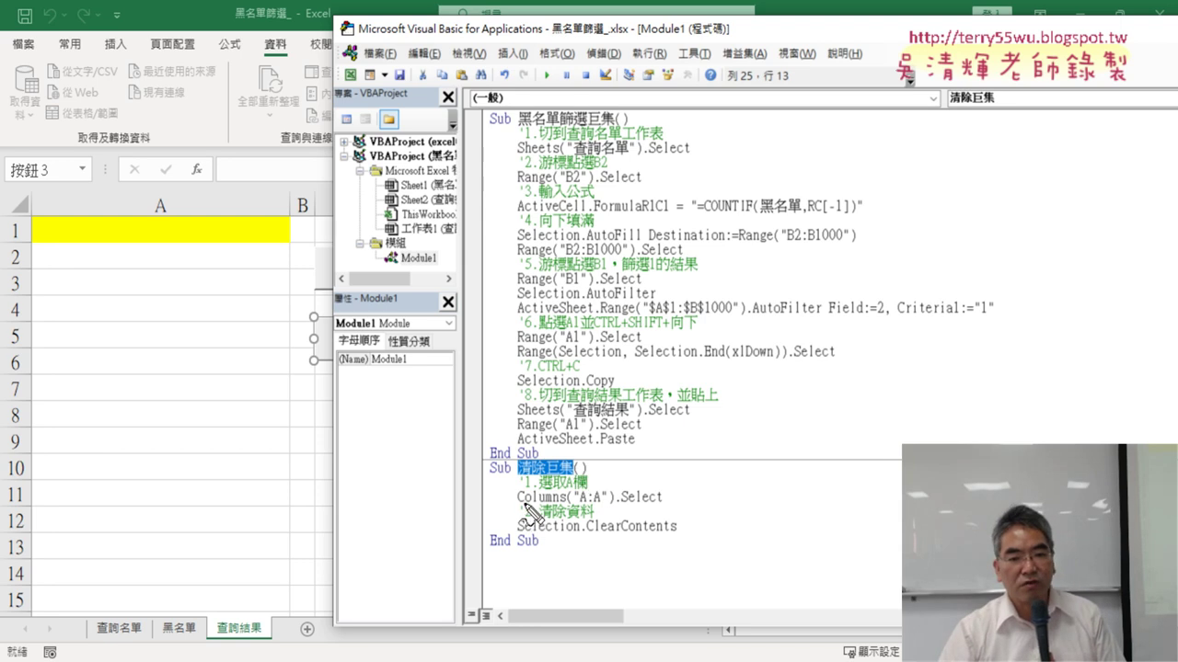
pyautogui.moveTo(517, 504); pyautogui.dragTo(568, 508)
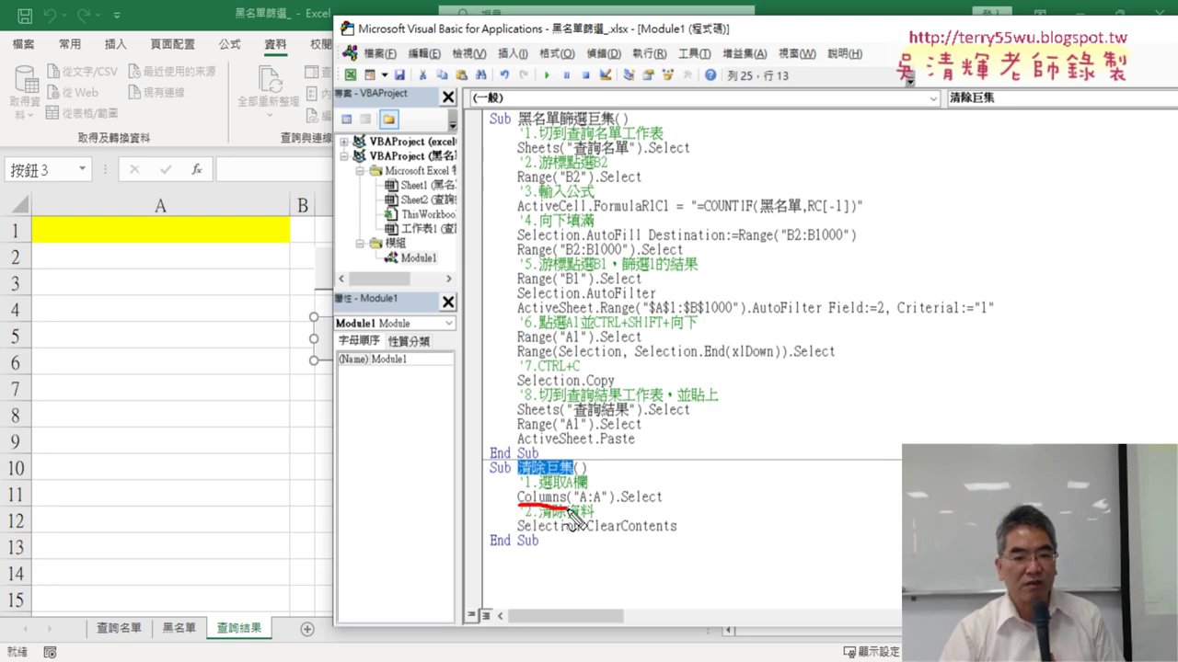
pyautogui.moveTo(173, 193); pyautogui.dragTo(255, 197)
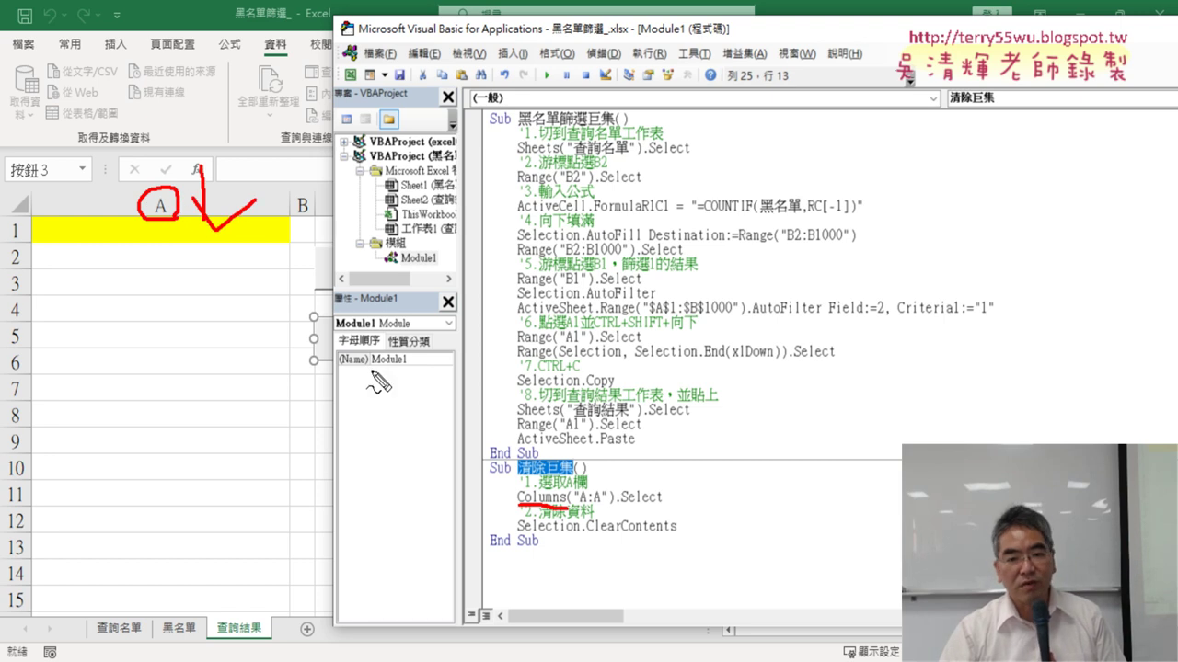
pyautogui.moveTo(582, 505); pyautogui.dragTo(666, 514)
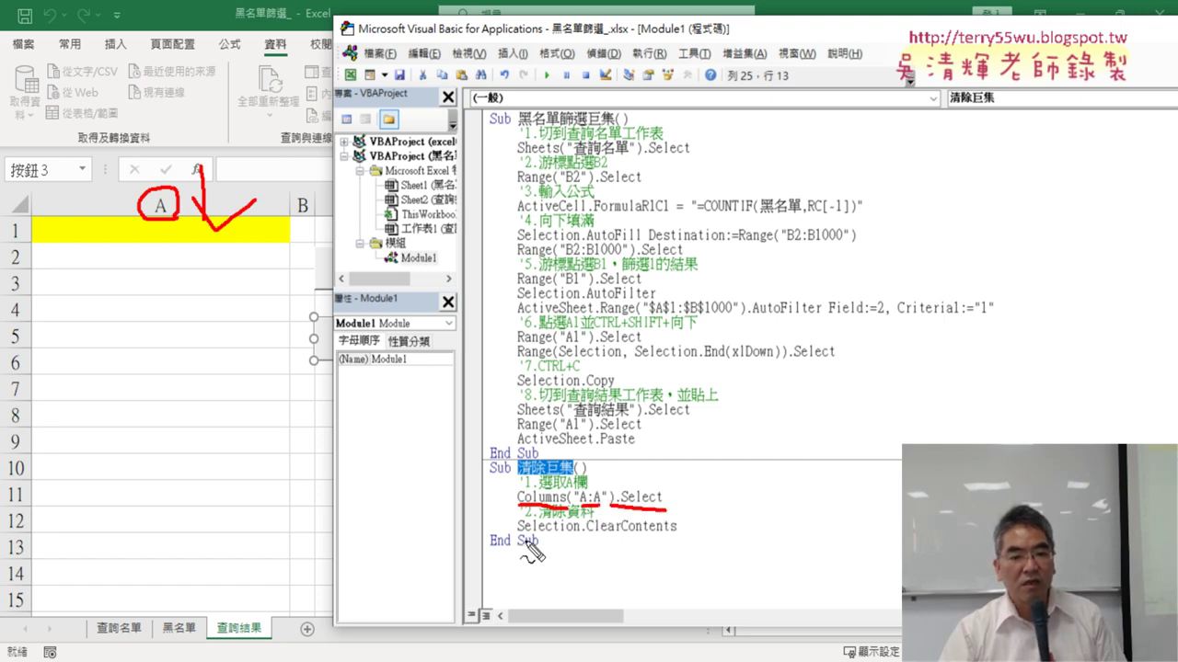
pyautogui.moveTo(518, 530); pyautogui.dragTo(672, 537)
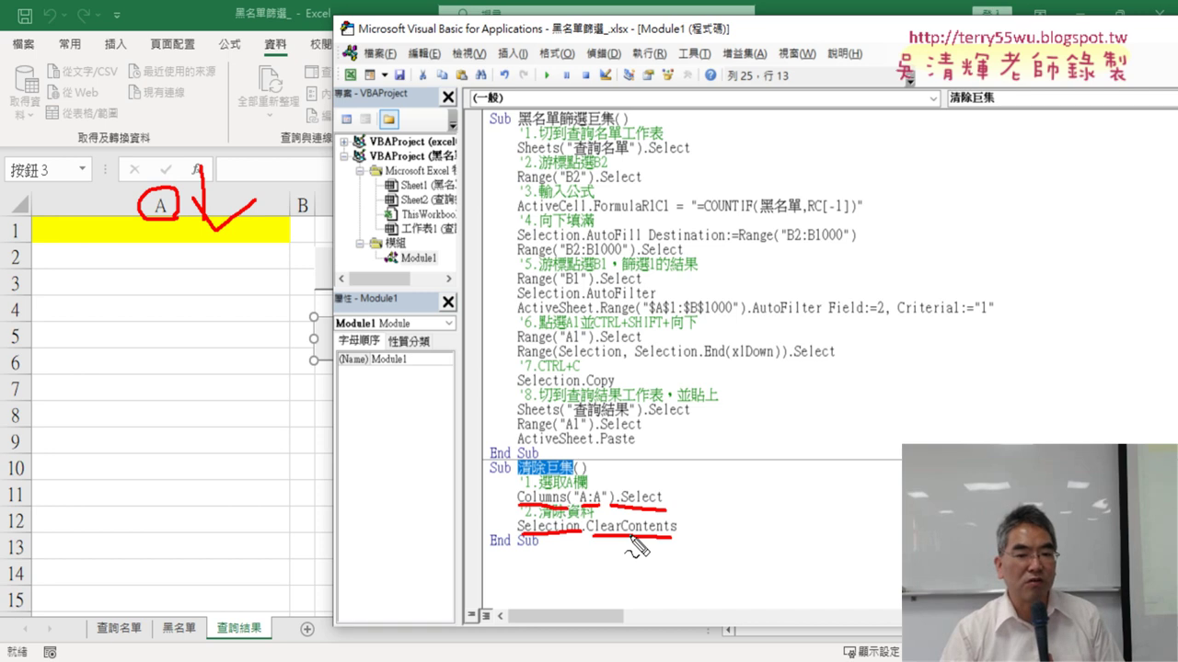
pyautogui.press('Escape')
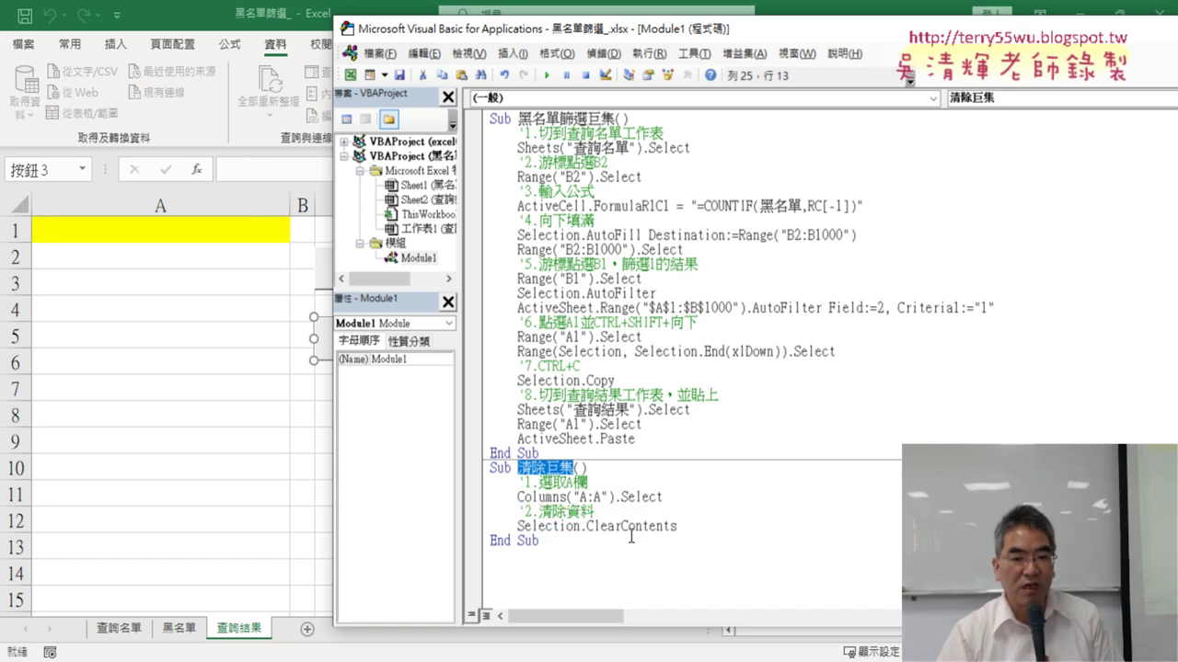
pyautogui.moveTo(616, 497); pyautogui.dragTo(585, 526)
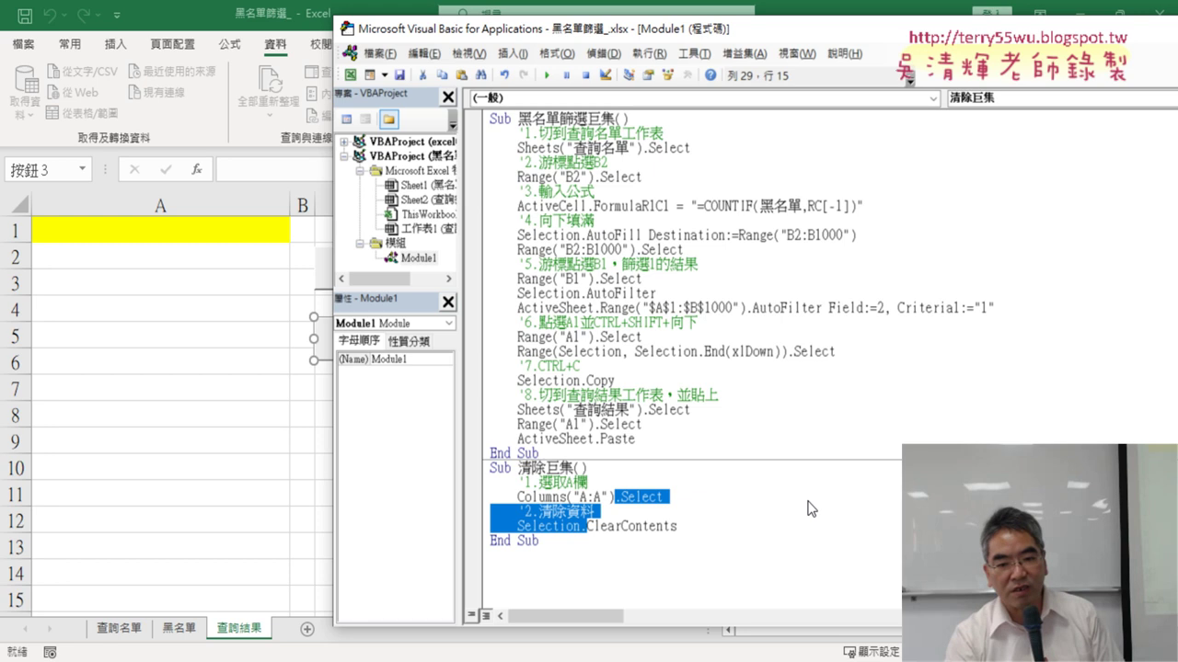
pyautogui.press('Delete')
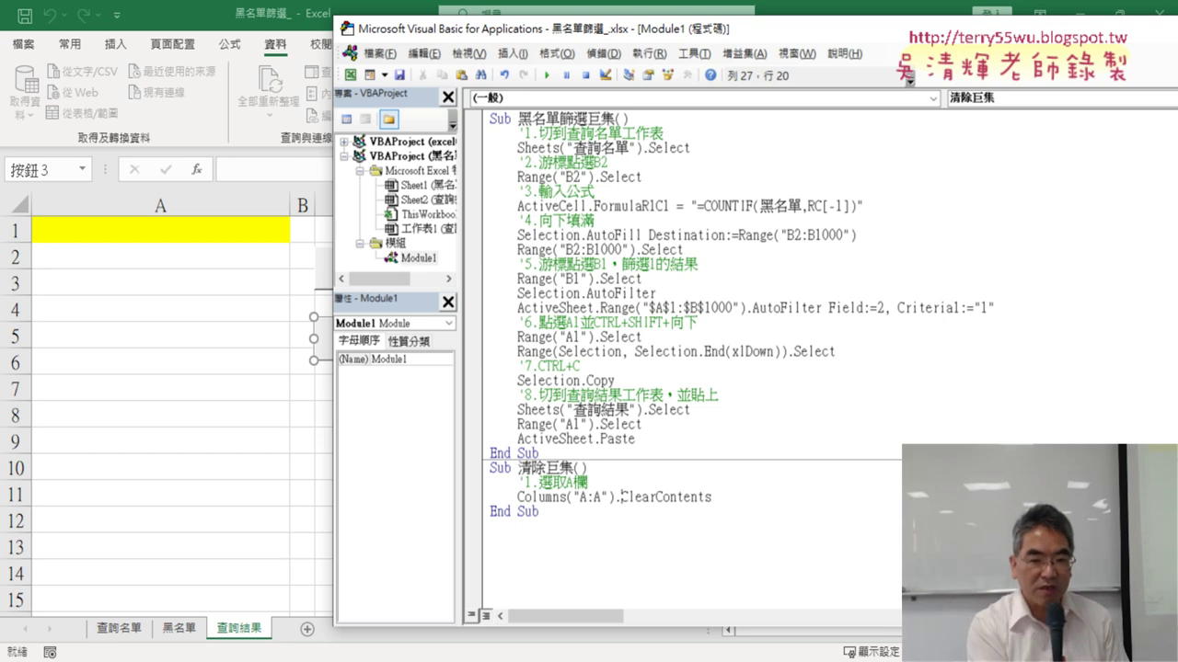
pyautogui.hotkey('ctrl', 'z')
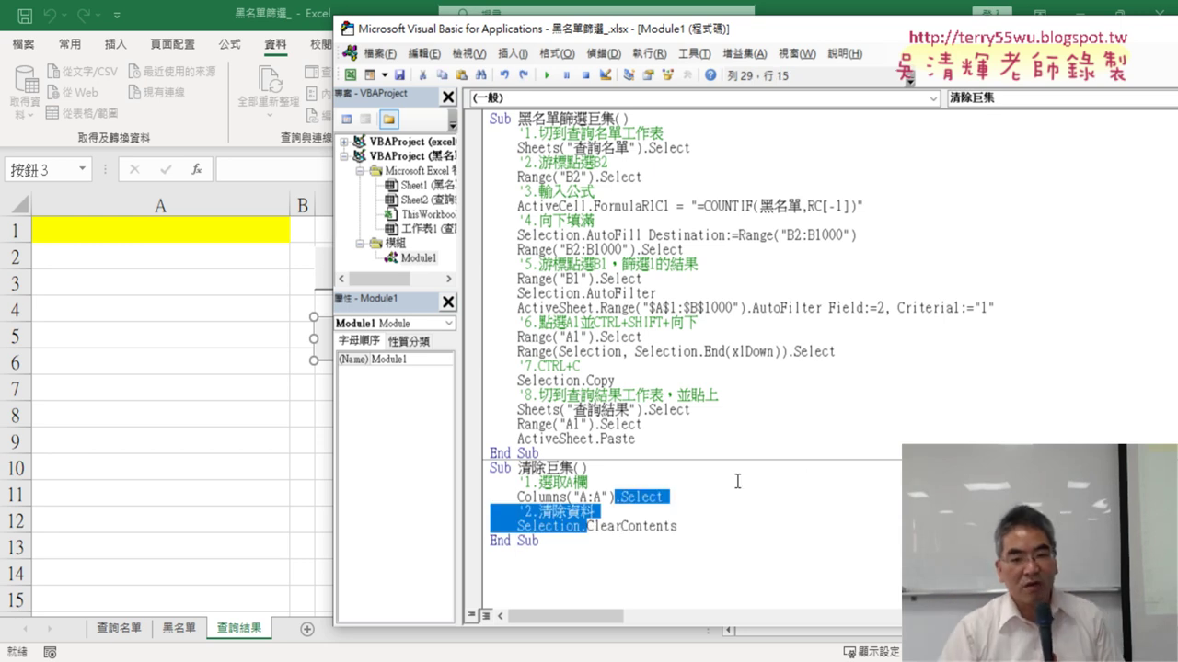
pyautogui.click(682, 484)
pyautogui.moveTo(676, 502); pyautogui.dragTo(620, 500)
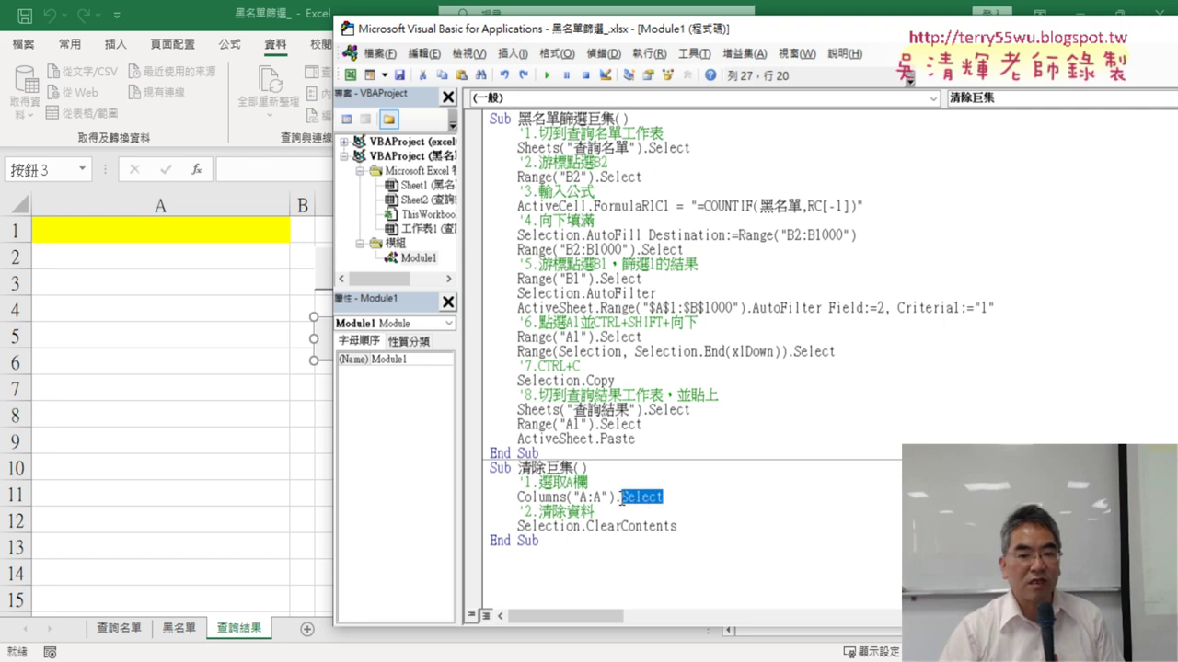
pyautogui.click(174, 203)
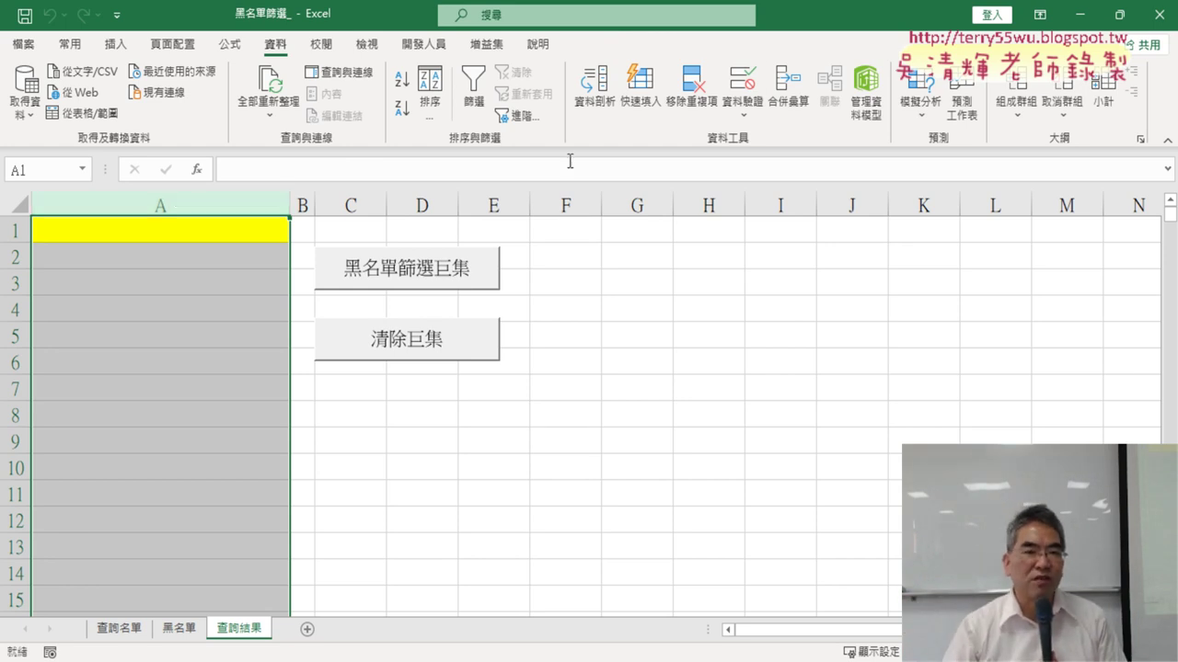
pyautogui.click(426, 53)
pyautogui.click(36, 92)
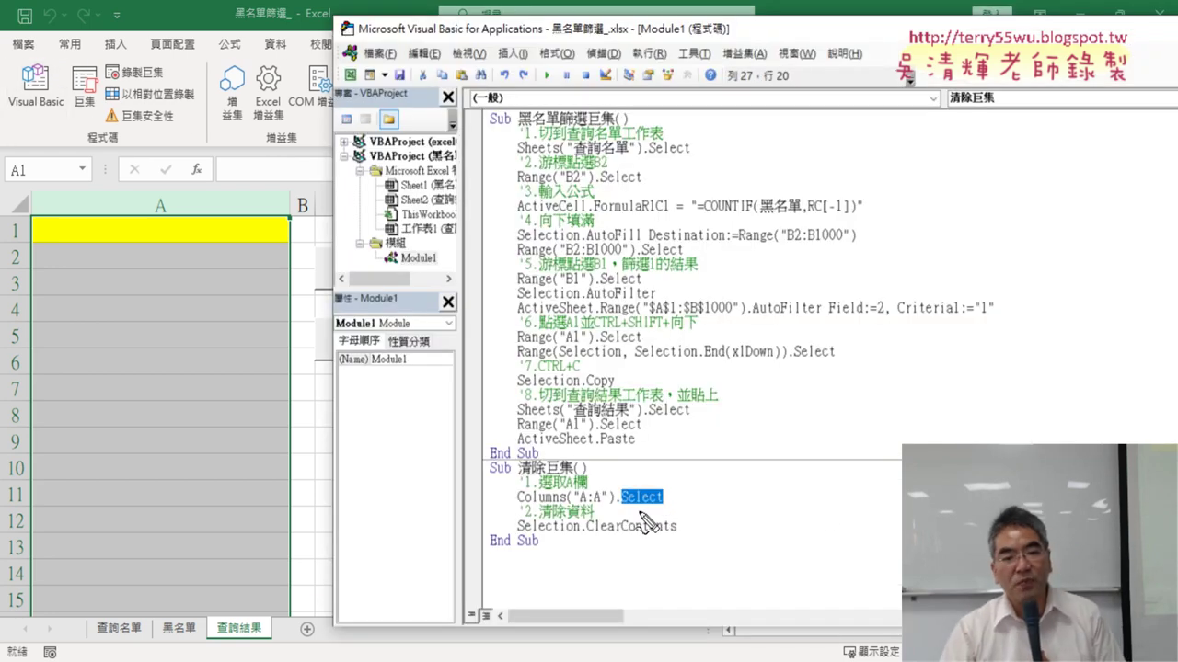
pyautogui.moveTo(622, 507); pyautogui.dragTo(662, 507)
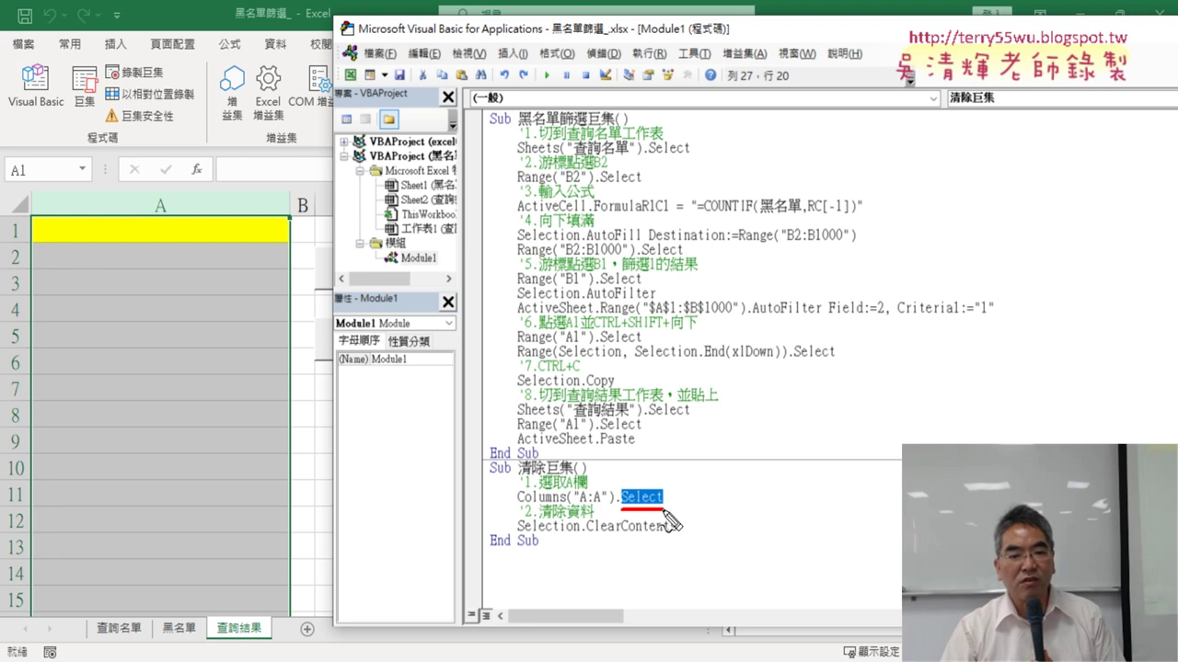
pyautogui.moveTo(517, 536); pyautogui.dragTo(575, 538)
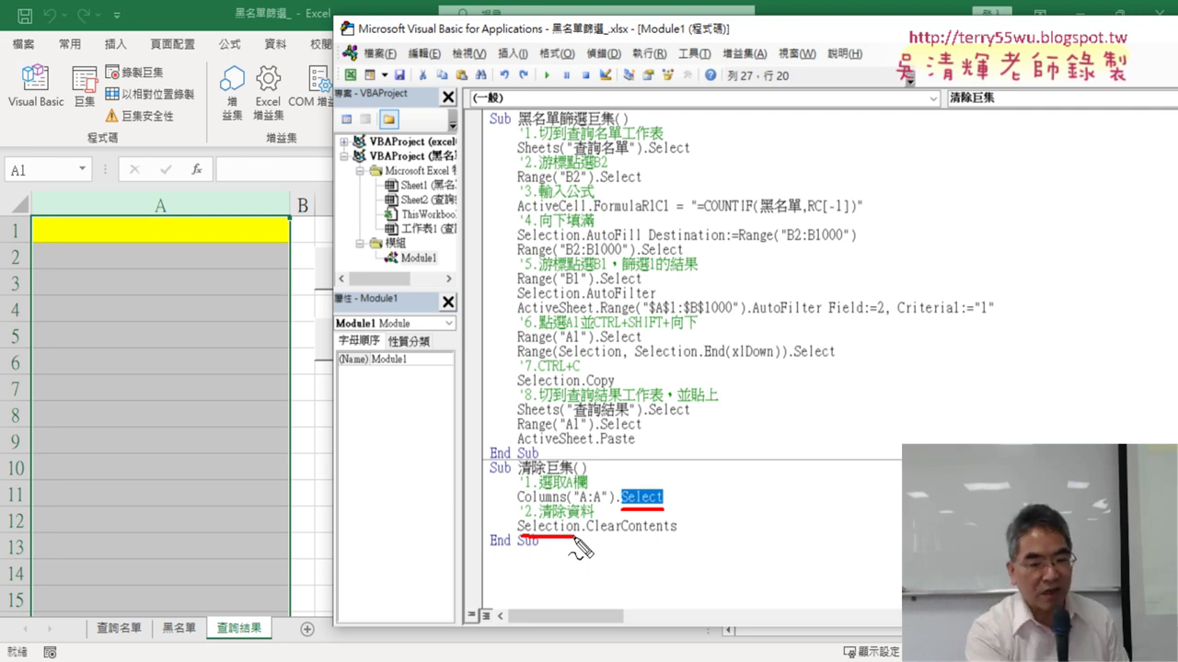
pyautogui.press('Escape')
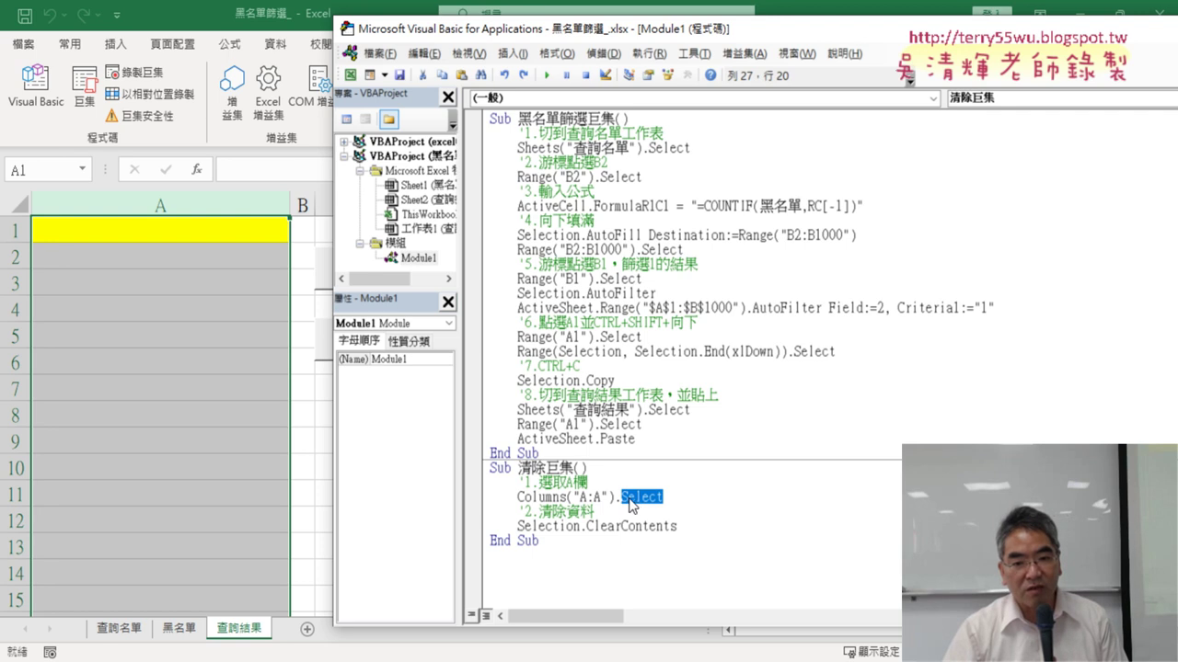
pyautogui.click(615, 497)
pyautogui.moveTo(615, 497); pyautogui.dragTo(589, 526)
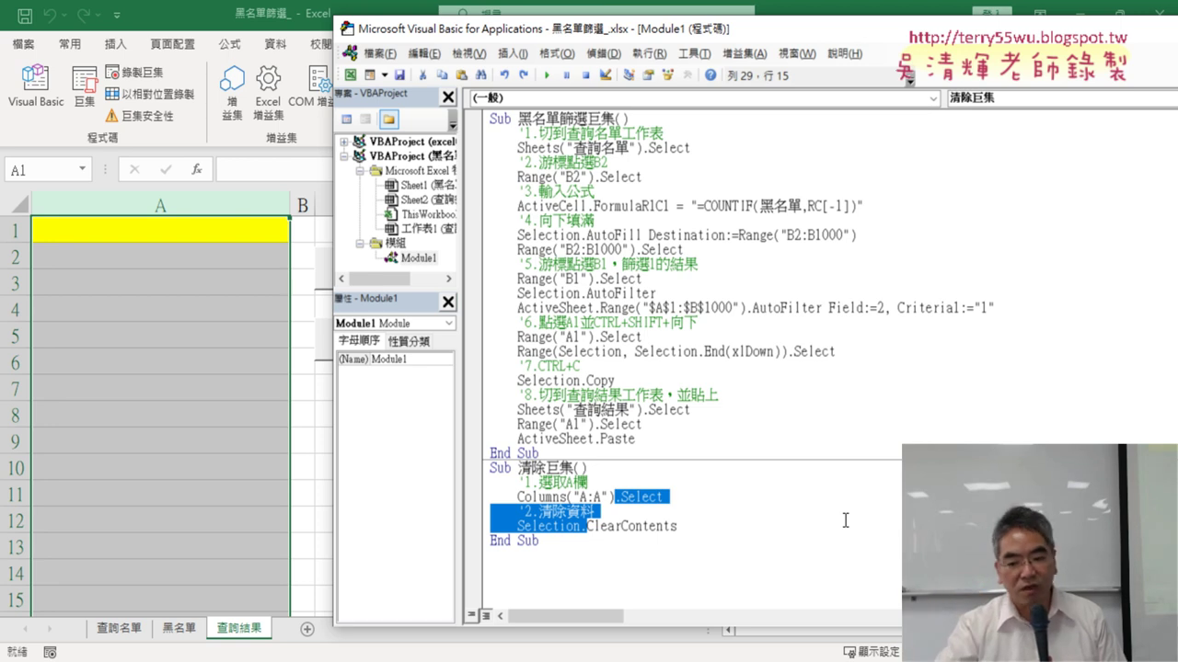
# Condense 清除巨集 to the single line Columns("A:A") = "".
pyautogui.press('Delete')
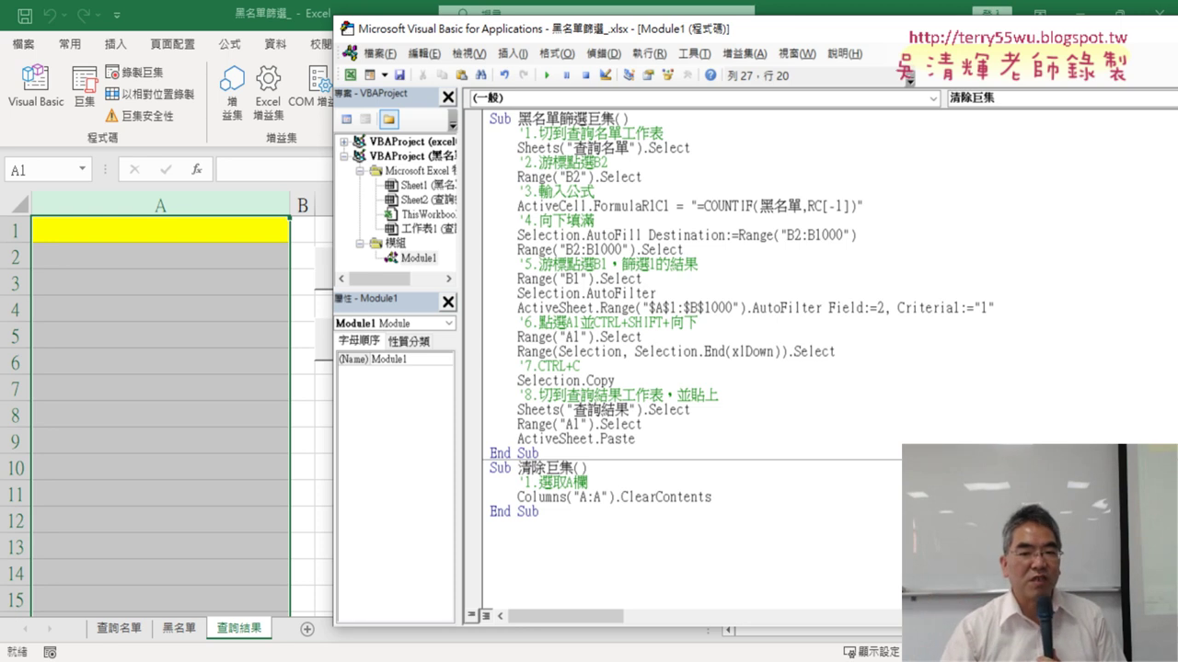
pyautogui.moveTo(720, 498); pyautogui.dragTo(622, 499)
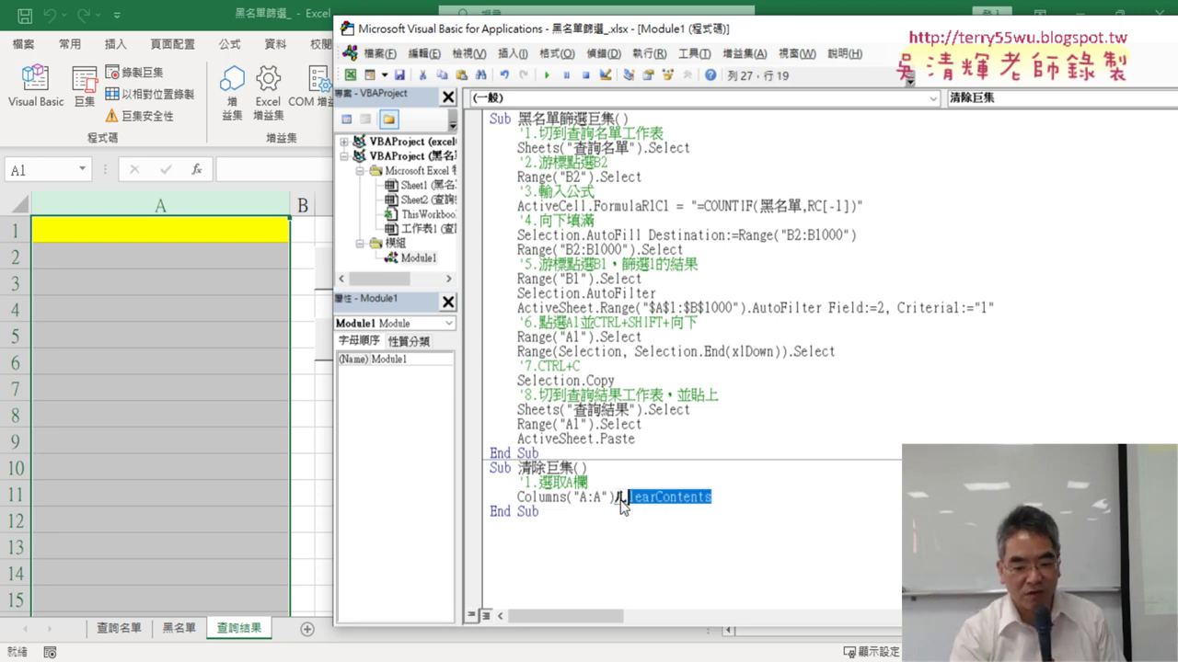
pyautogui.press('BackSpace')
pyautogui.write('=""')
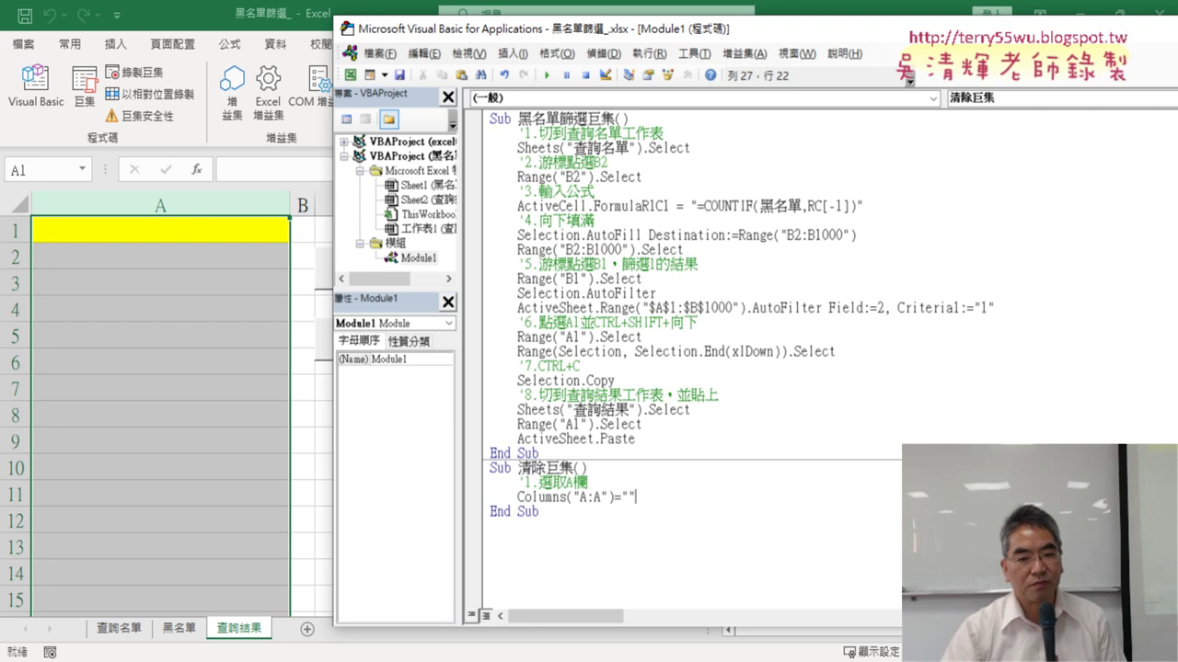
pyautogui.click(806, 572)
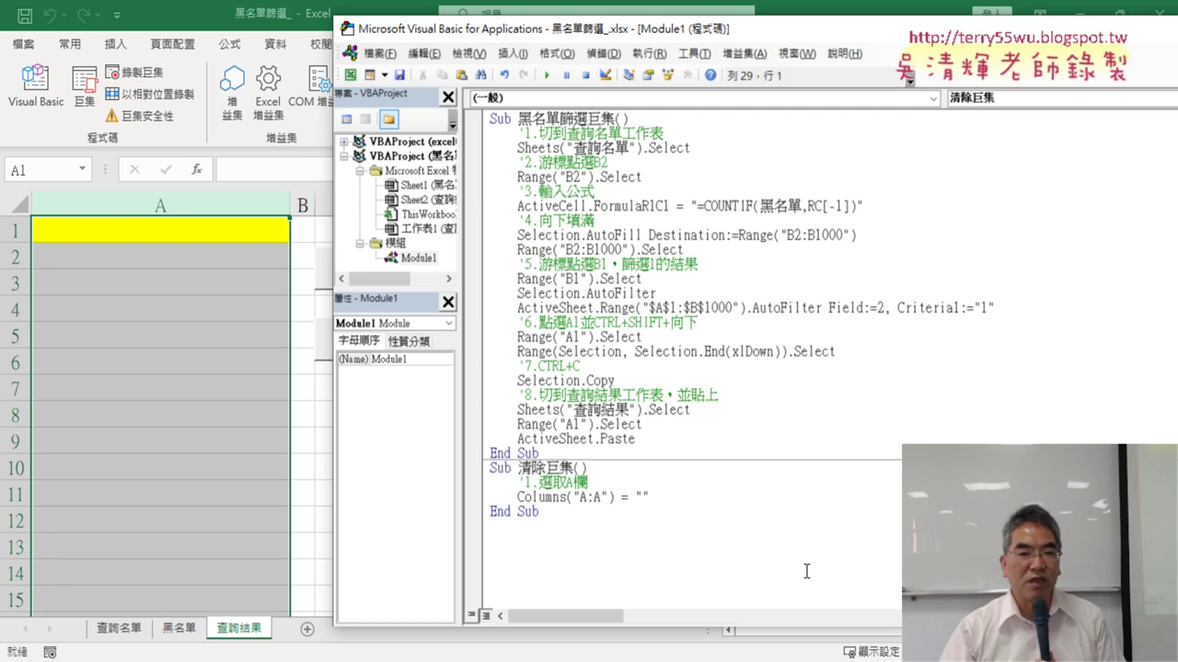
# Run 黑名單篩選巨集 and then 清除巨集 to confirm column A empties.
pyautogui.click(549, 294)
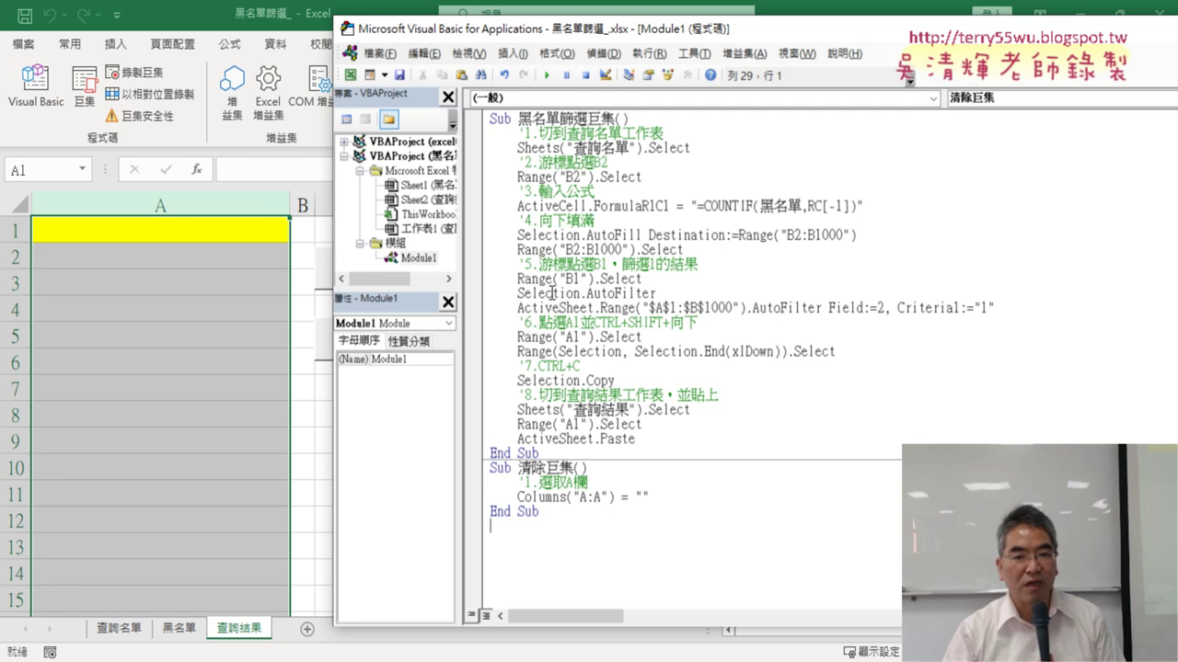
pyautogui.click(548, 76)
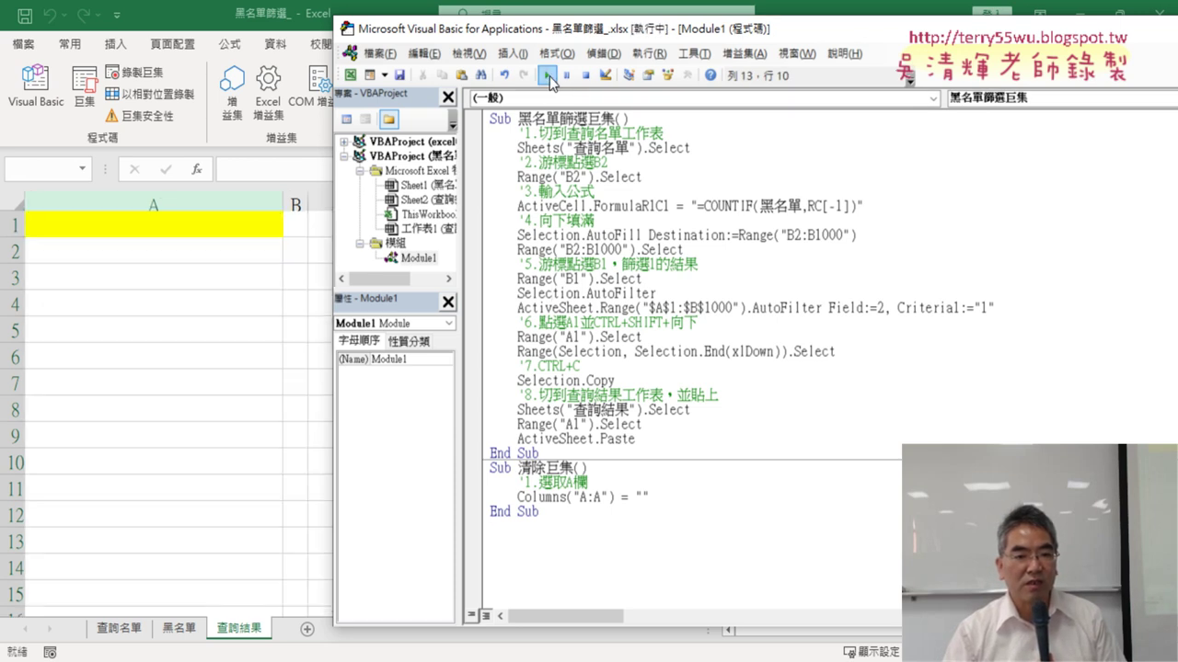
pyautogui.click(612, 497)
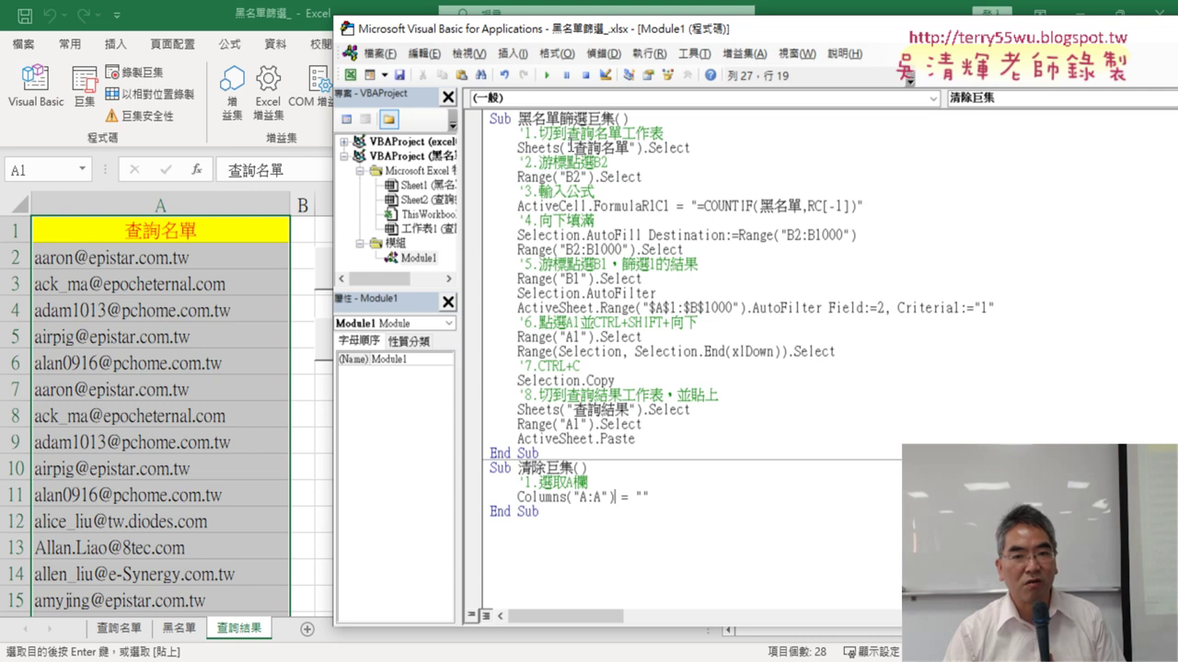
pyautogui.click(548, 76)
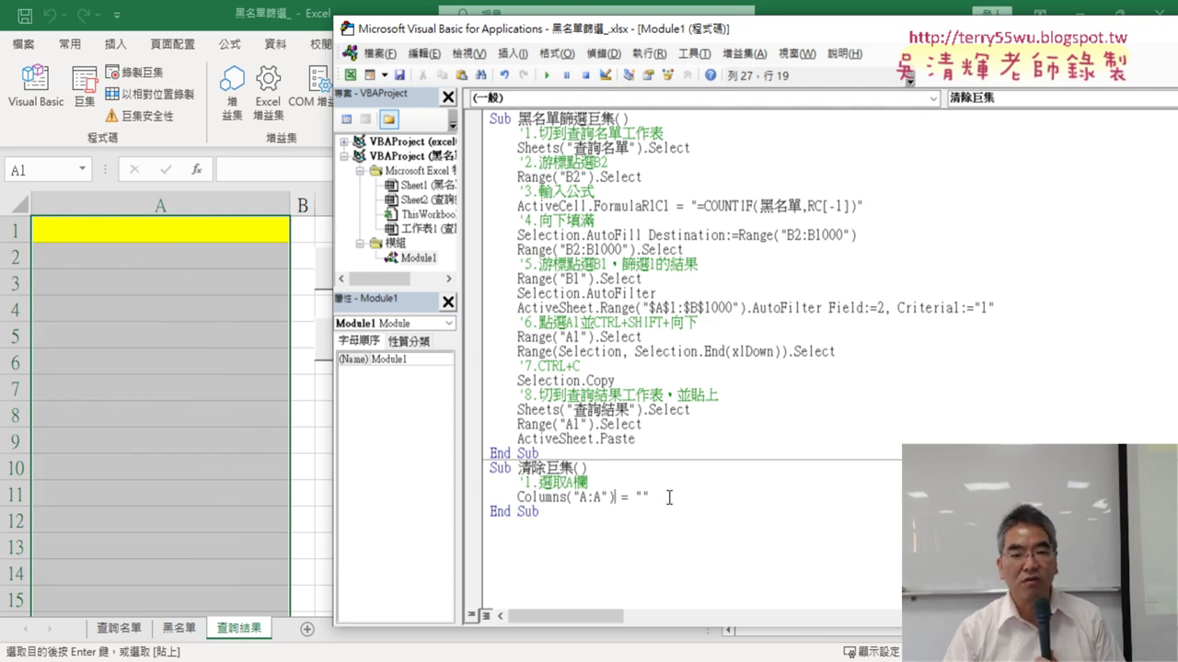
pyautogui.moveTo(650, 497); pyautogui.dragTo(621, 497)
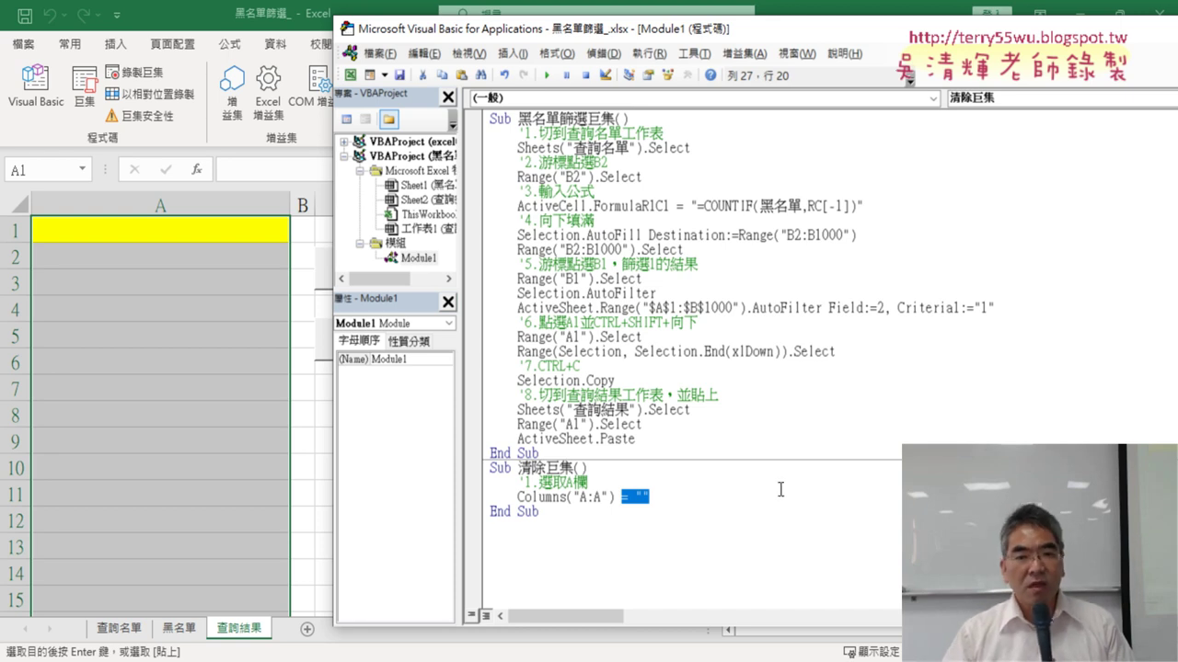
# Review the filter macro's sheet-switching and Range B2 lines, then select the opening 'Sub 黑名單篩選' text.
pyautogui.click(706, 225)
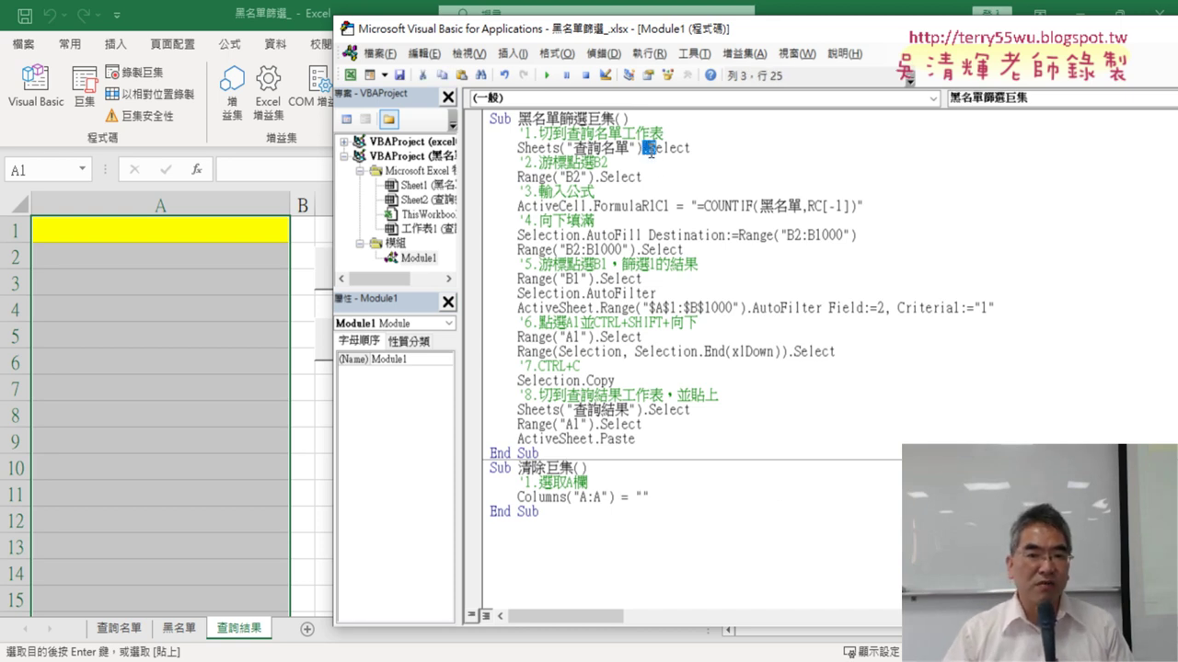
pyautogui.moveTo(647, 149); pyautogui.dragTo(697, 182)
pyautogui.click(673, 190)
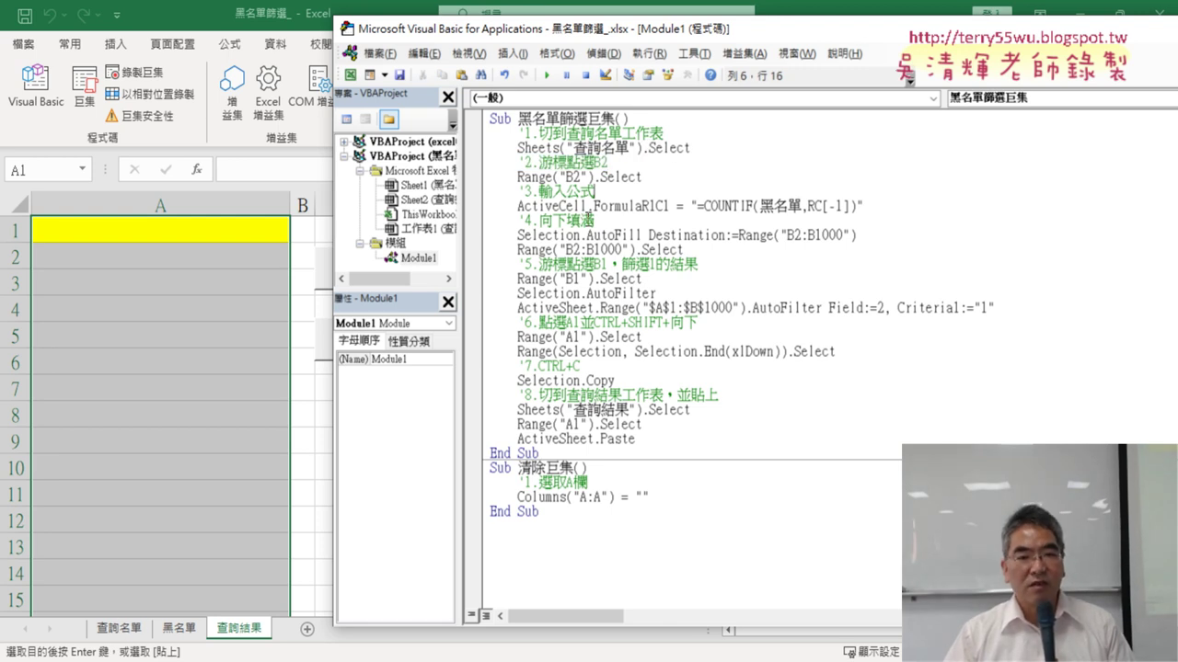
pyautogui.click(572, 177)
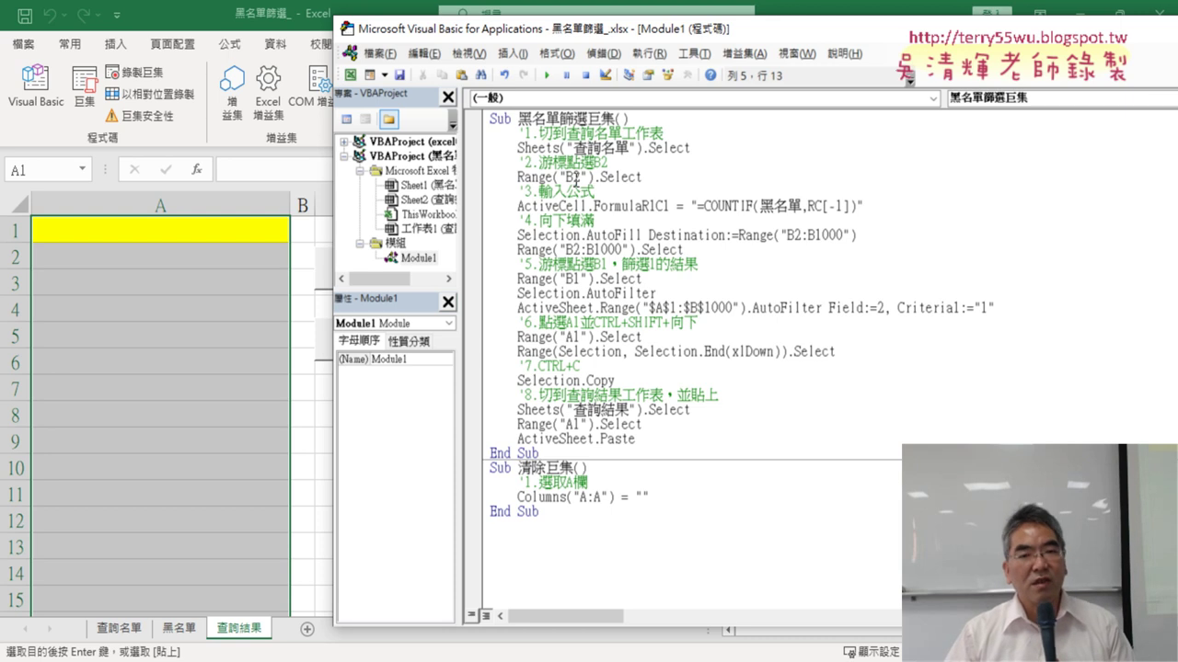
pyautogui.press('Left')
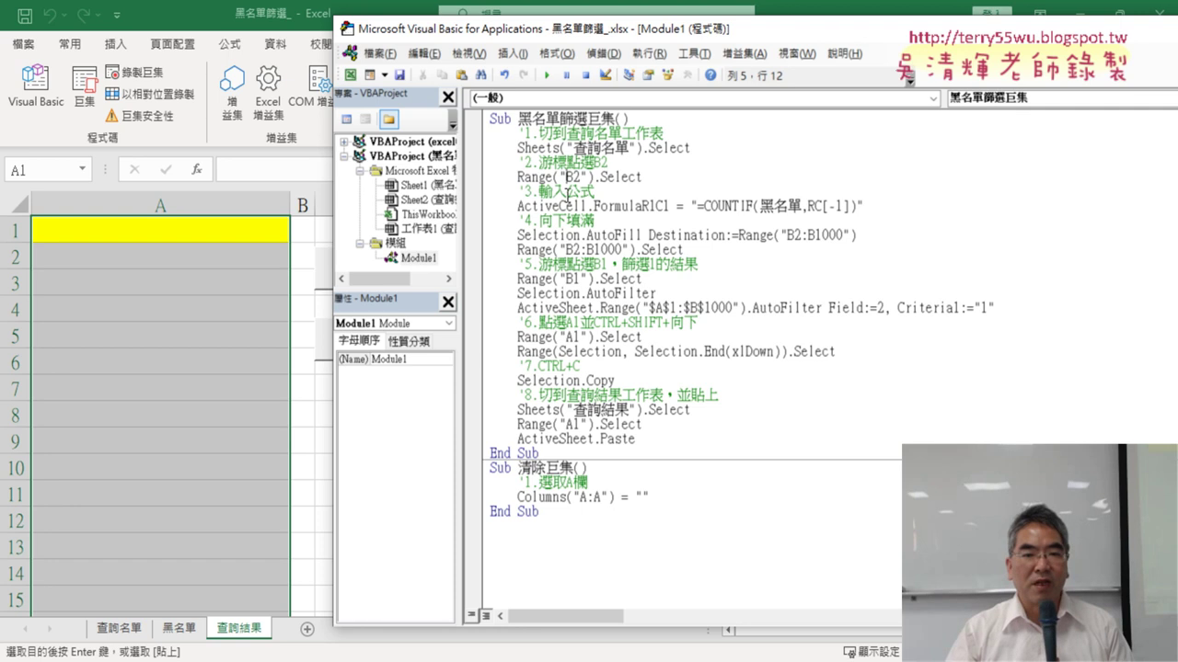
pyautogui.moveTo(490, 119); pyautogui.dragTo(587, 119)
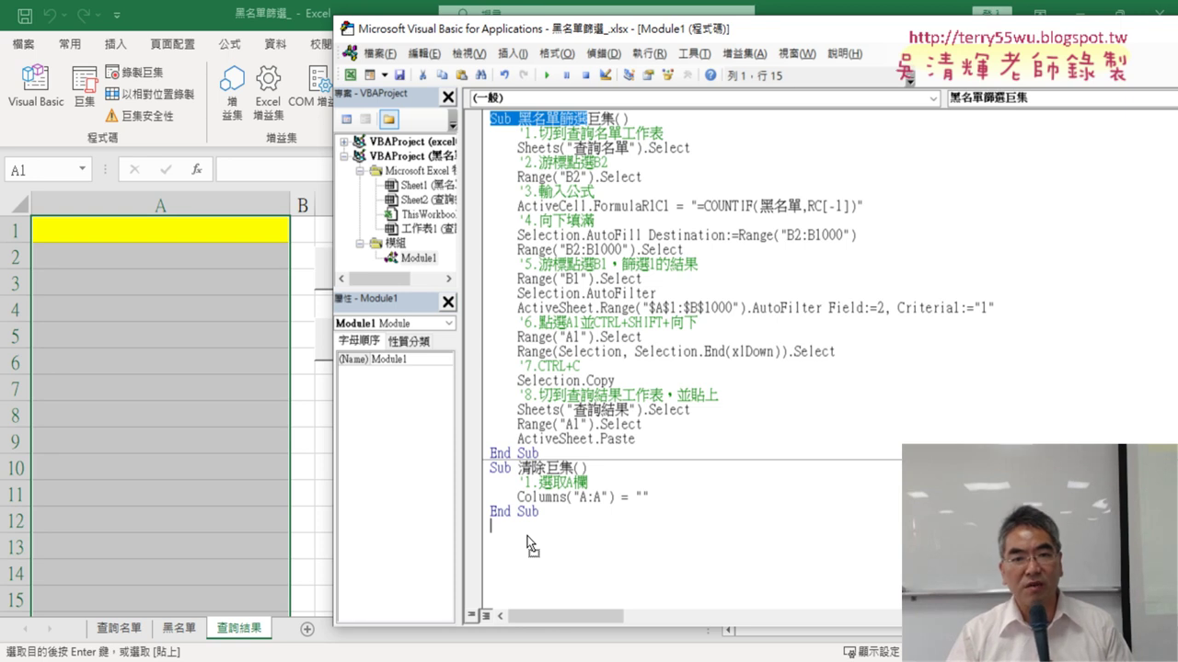
# Paste 'Sub 黑名單篩選' below 清除巨集 and append VBA to create Sub 黑名單篩選VBA().
pyautogui.click(529, 545)
pyautogui.write('Sub 黑名單篩選')
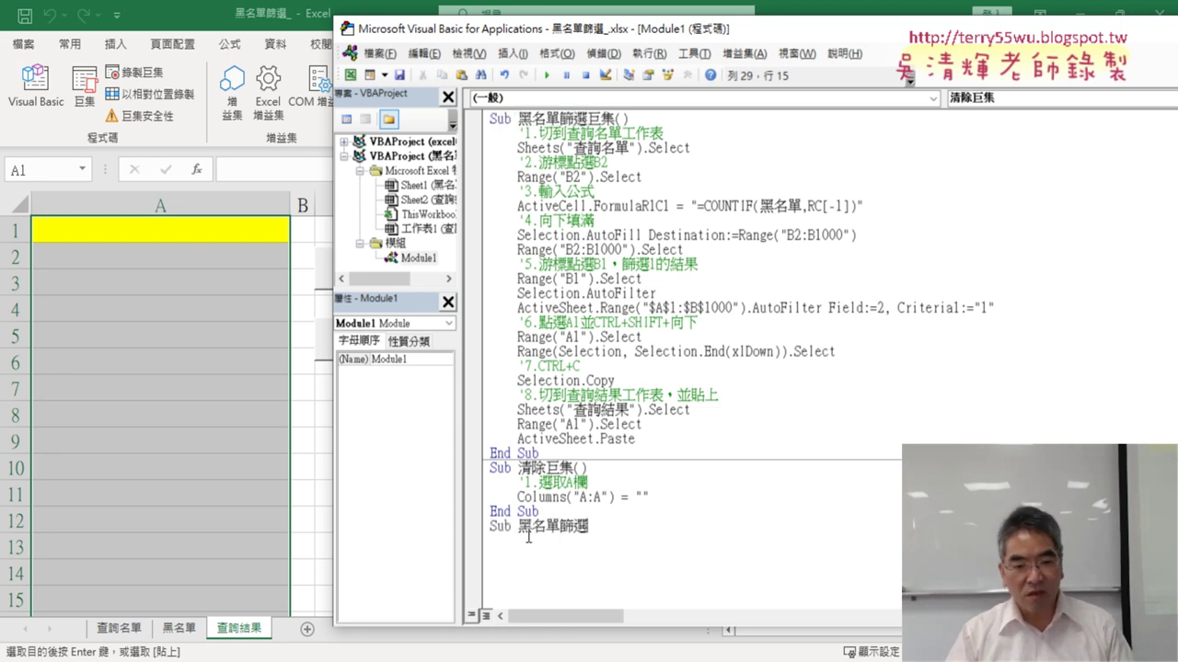
pyautogui.write('VBA')
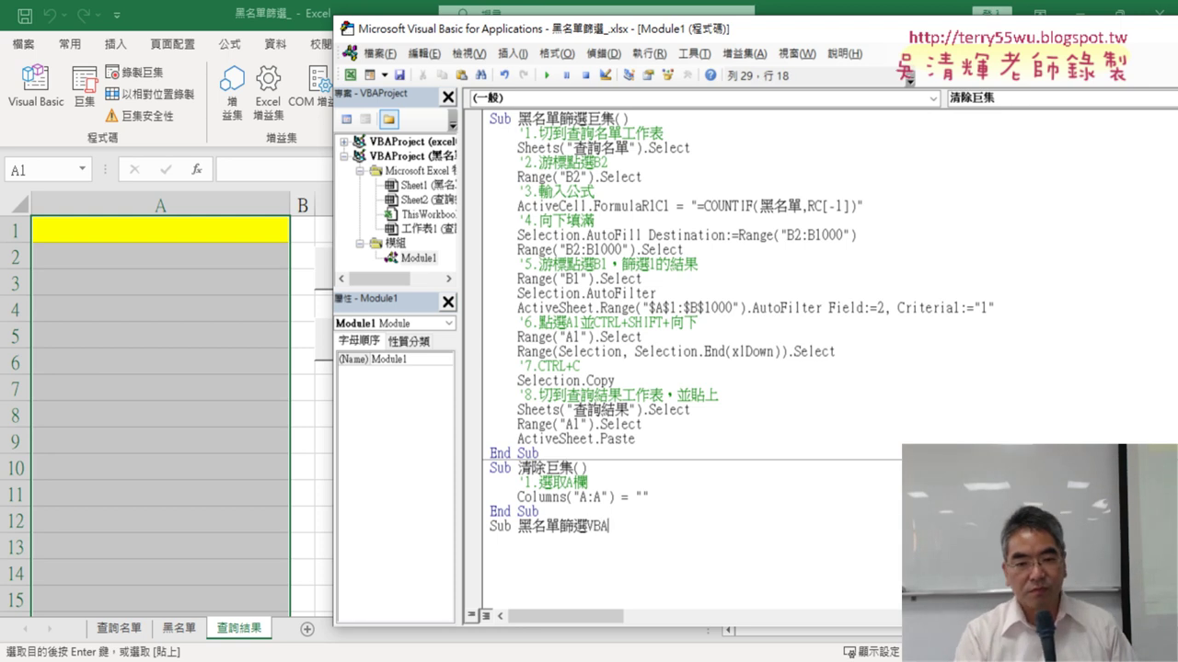
pyautogui.press('Return')
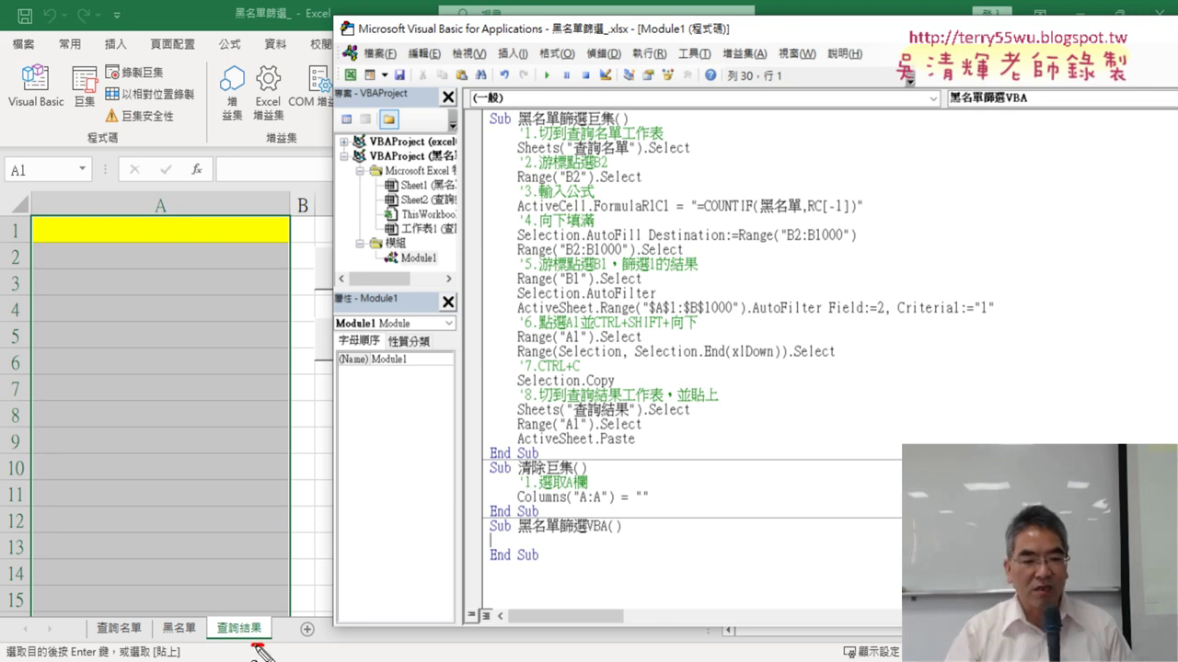
pyautogui.moveTo(257, 647); pyautogui.dragTo(258, 650)
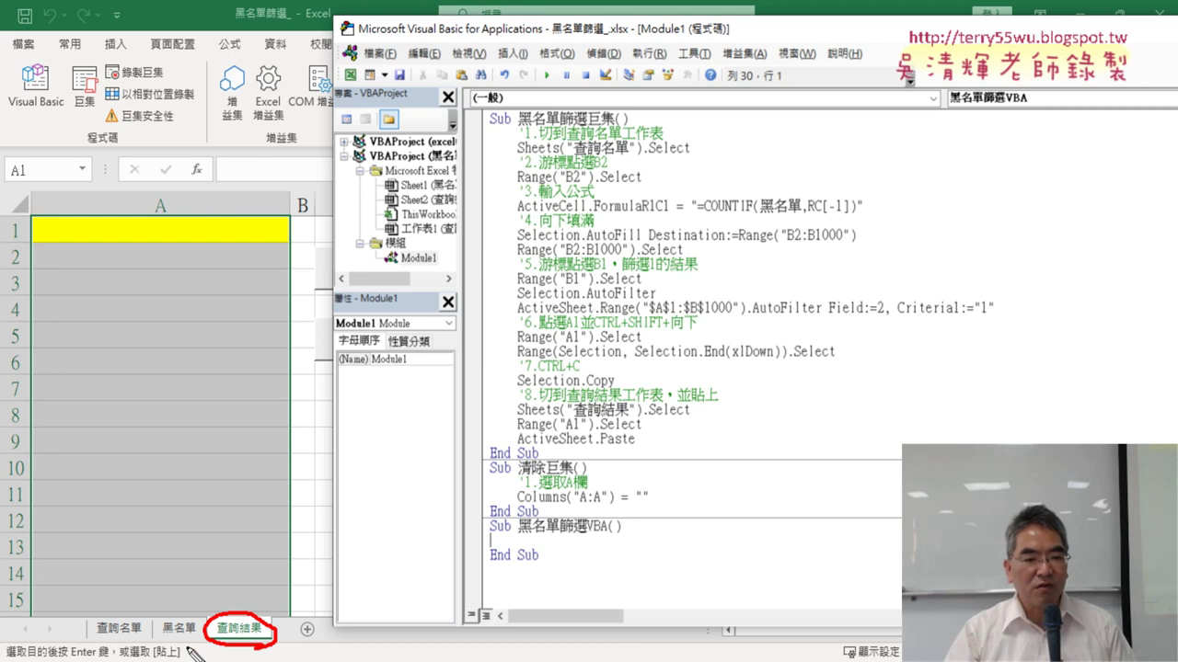
pyautogui.moveTo(121, 644); pyautogui.dragTo(143, 637)
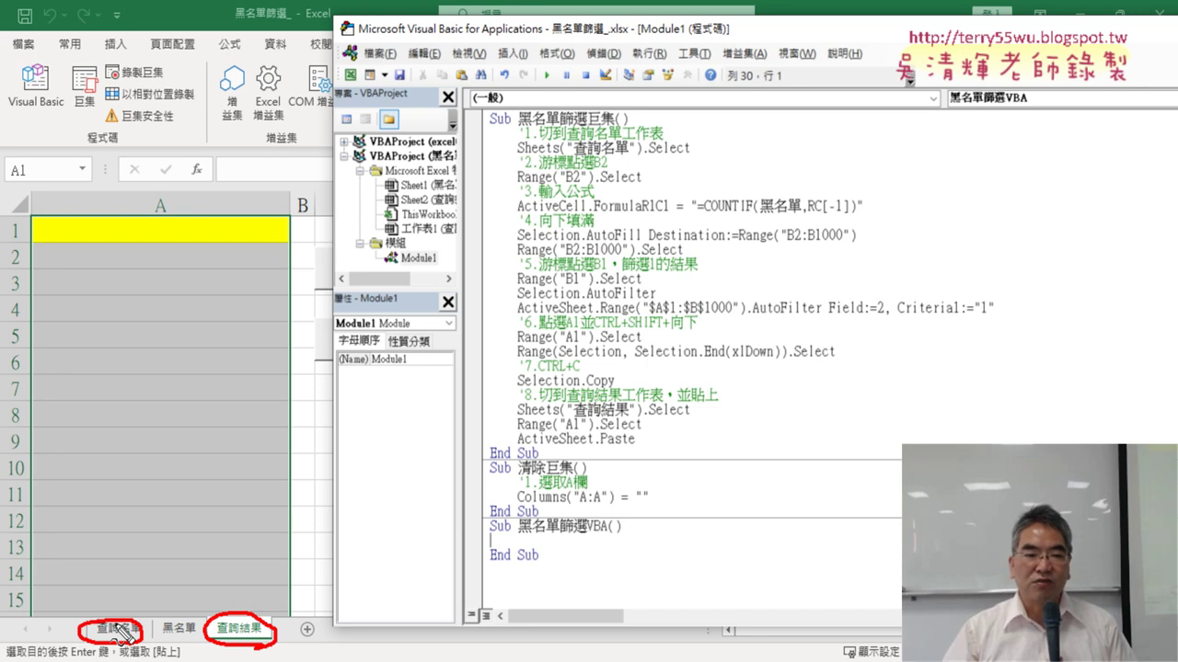
pyautogui.moveTo(238, 604); pyautogui.dragTo(161, 609)
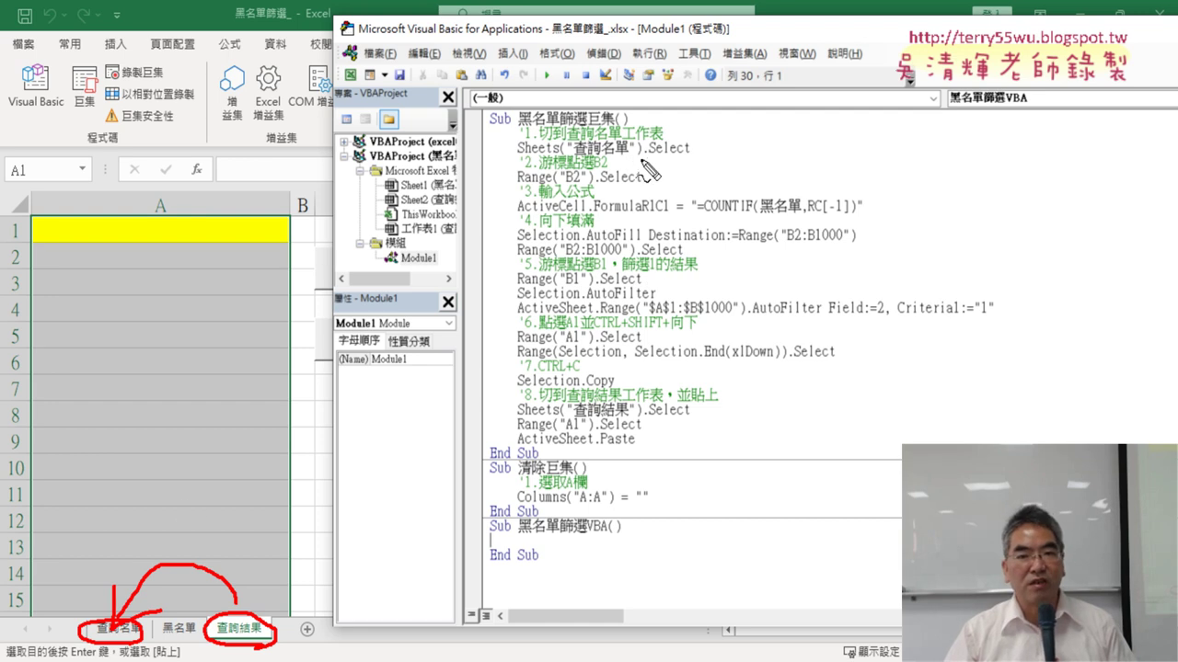
pyautogui.moveTo(646, 158); pyautogui.dragTo(699, 159)
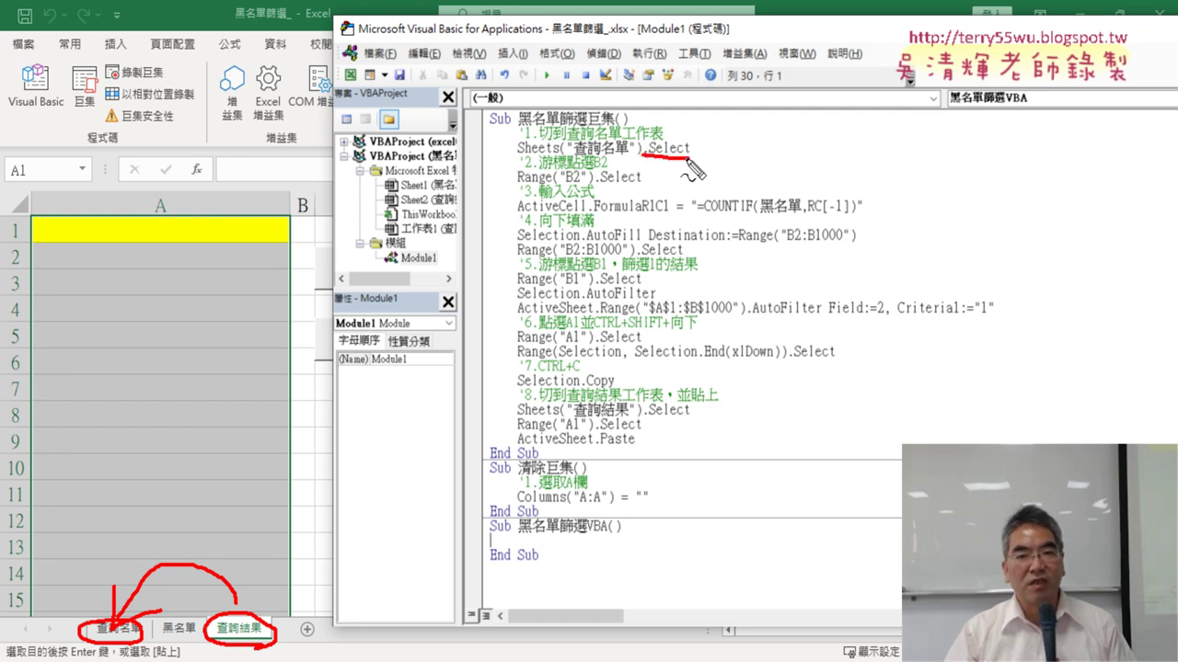
pyautogui.moveTo(587, 187); pyautogui.dragTo(639, 186)
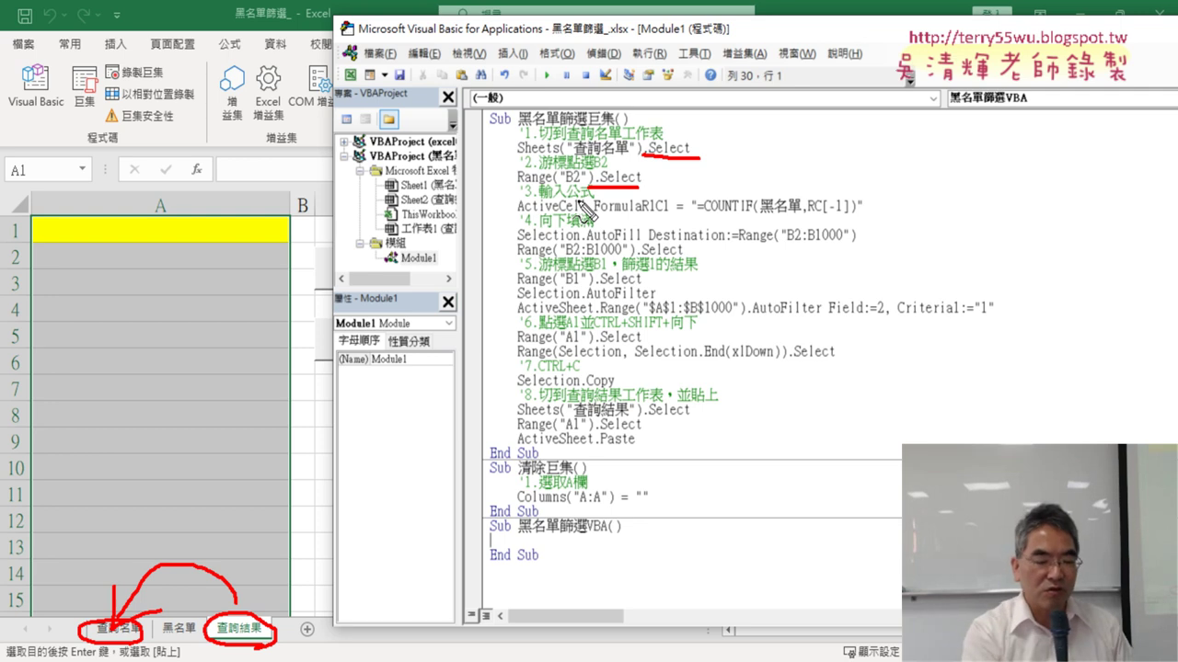
pyautogui.press('Escape')
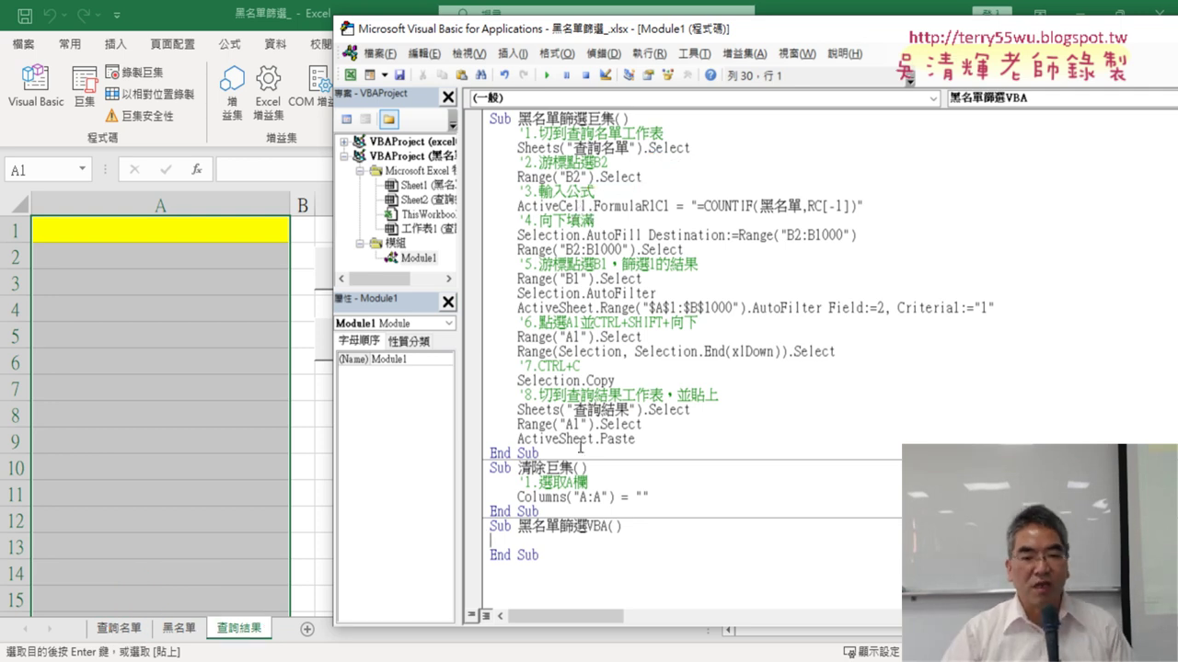
pyautogui.moveTo(520, 528); pyautogui.dragTo(588, 527)
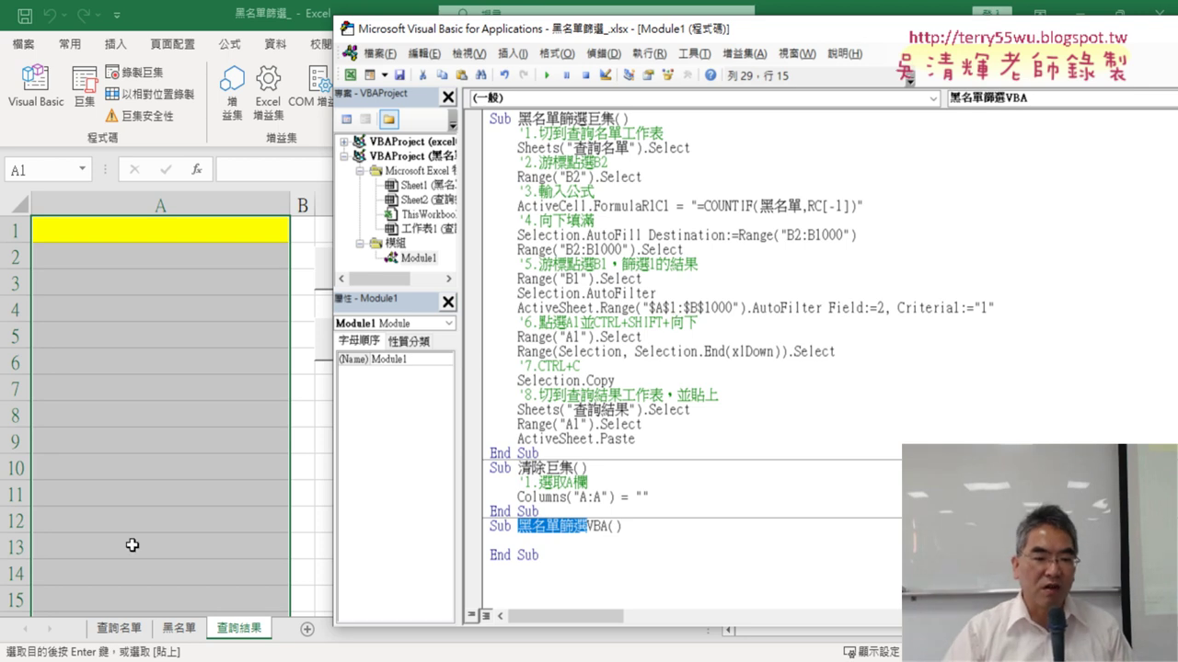
# Turn off the filter on 查詢名單 so all rows show, and check B2's COUNTIF formula.
pyautogui.click(118, 630)
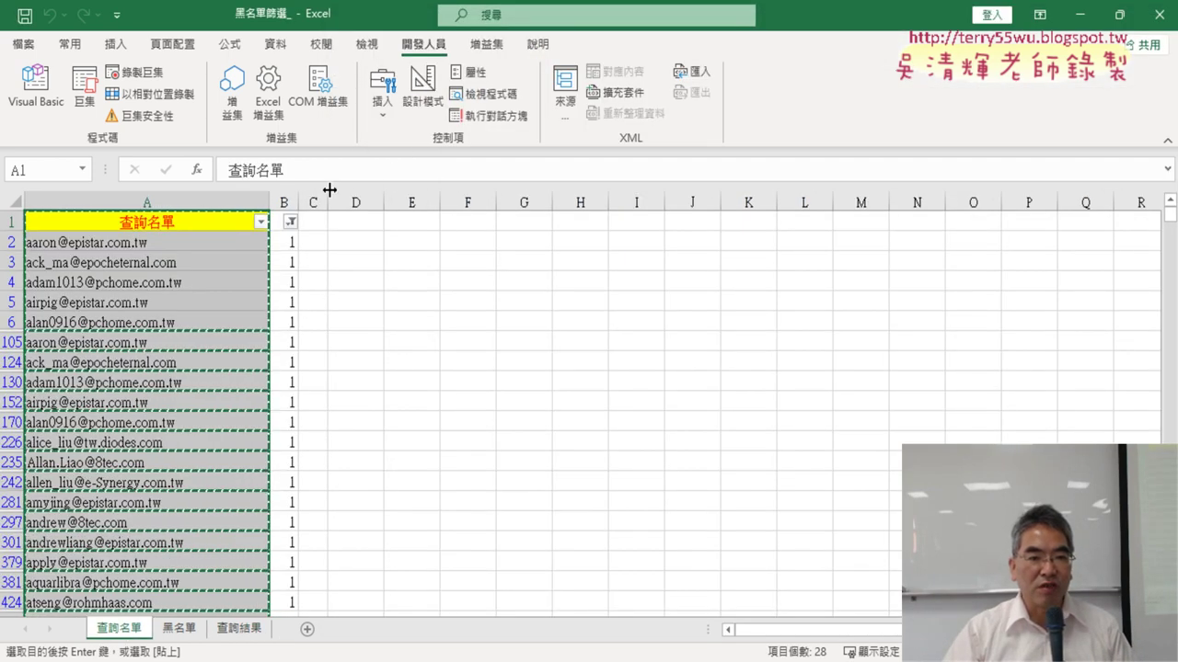
pyautogui.click(282, 230)
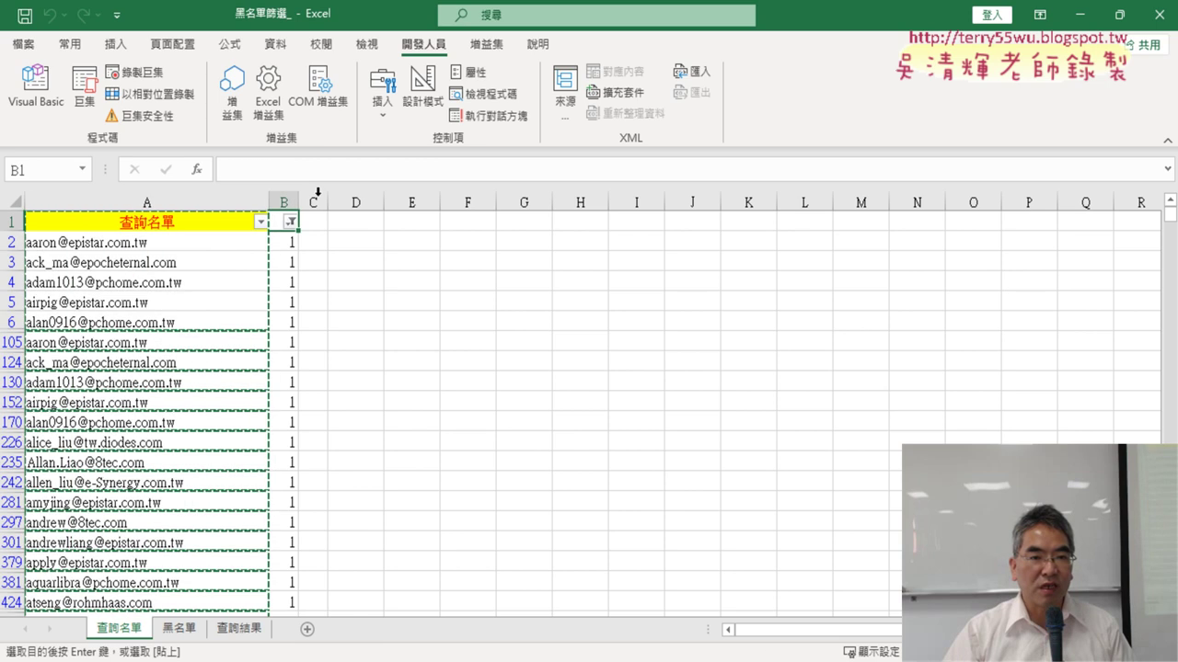
pyautogui.click(274, 44)
pyautogui.click(474, 87)
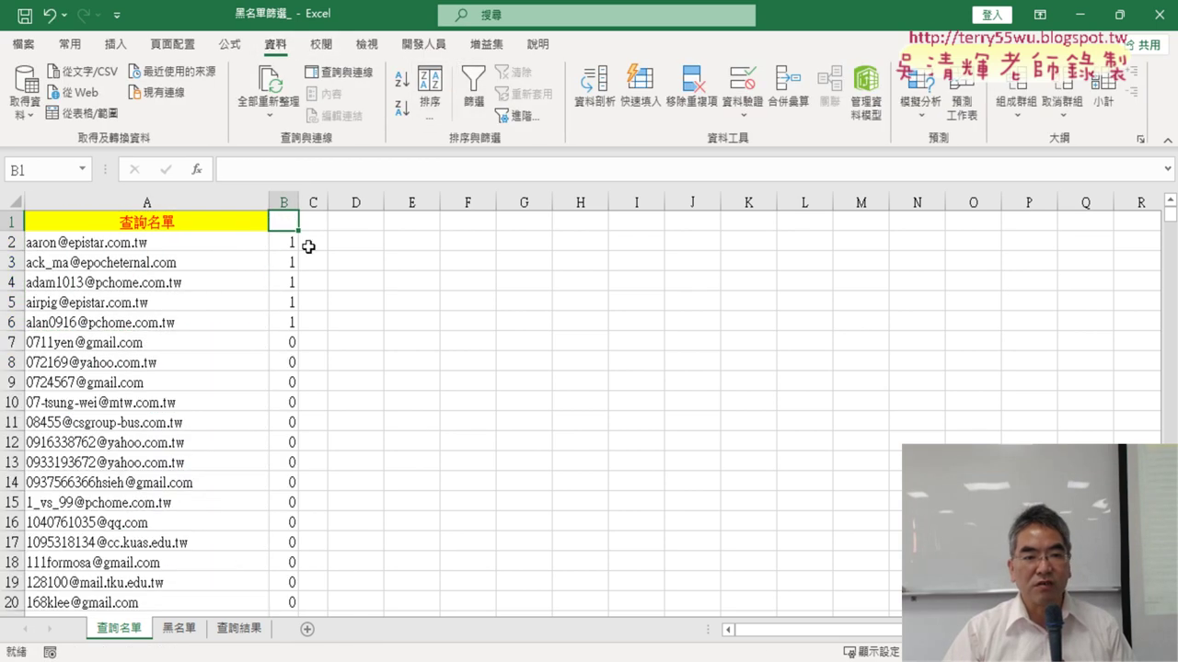
pyautogui.press('Down')
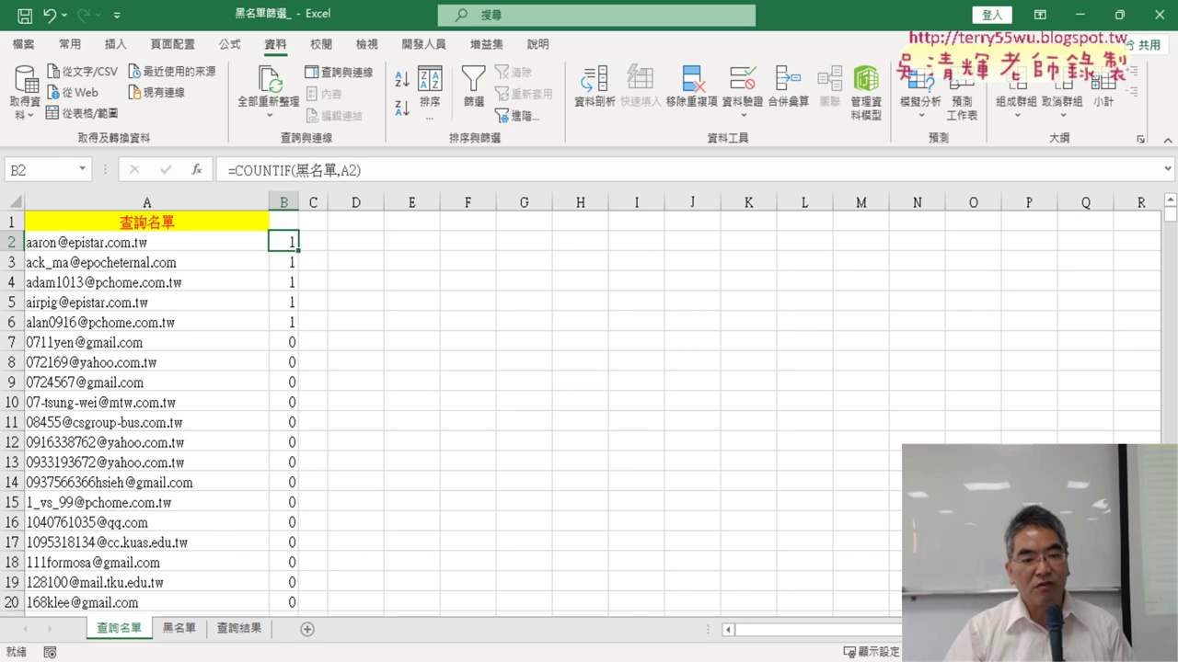
# Annotate the 查詢結果 sheet in red, briefly revisit 查詢名單 B1, and return to 查詢結果.
pyautogui.click(238, 635)
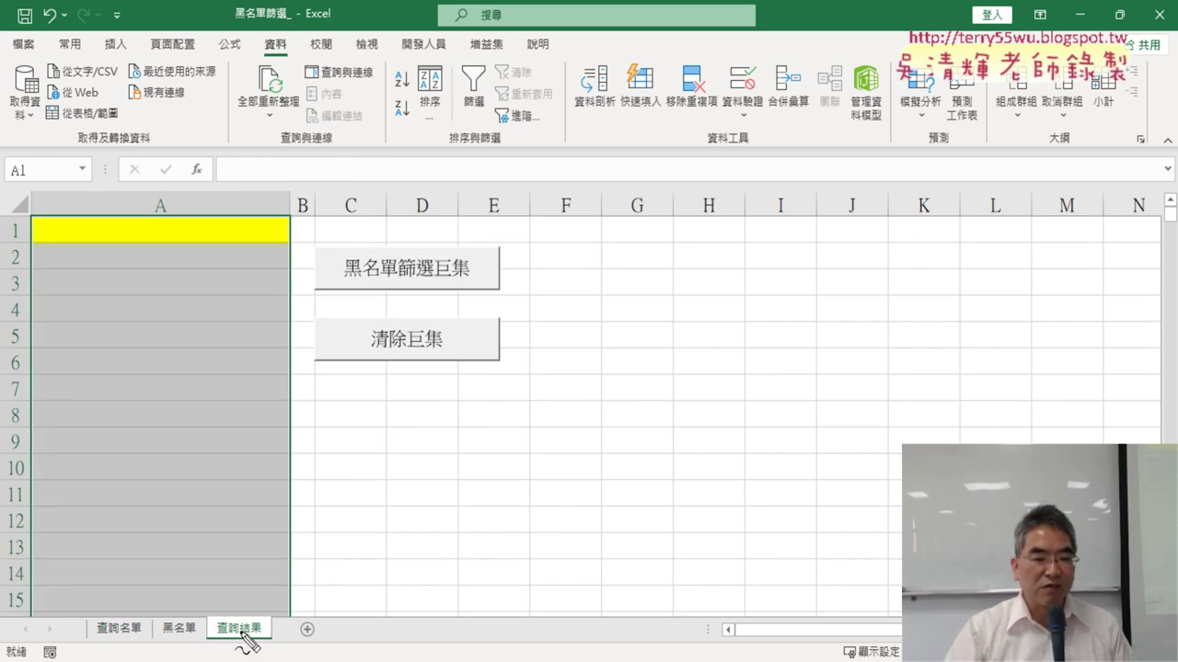
pyautogui.moveTo(279, 653)
pyautogui.mouseDown()
pyautogui.moveTo(249, 654)
pyautogui.moveTo(294, 630)
pyautogui.mouseUp()
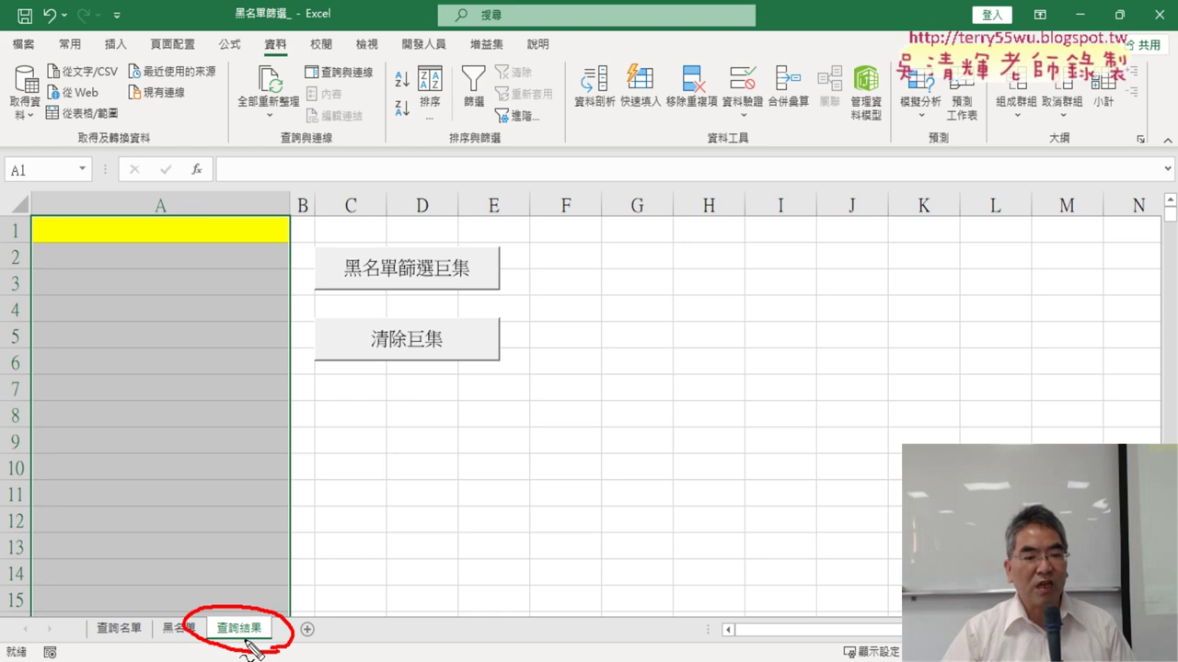
pyautogui.moveTo(234, 507)
pyautogui.mouseDown()
pyautogui.moveTo(240, 611)
pyautogui.moveTo(255, 574)
pyautogui.mouseUp()
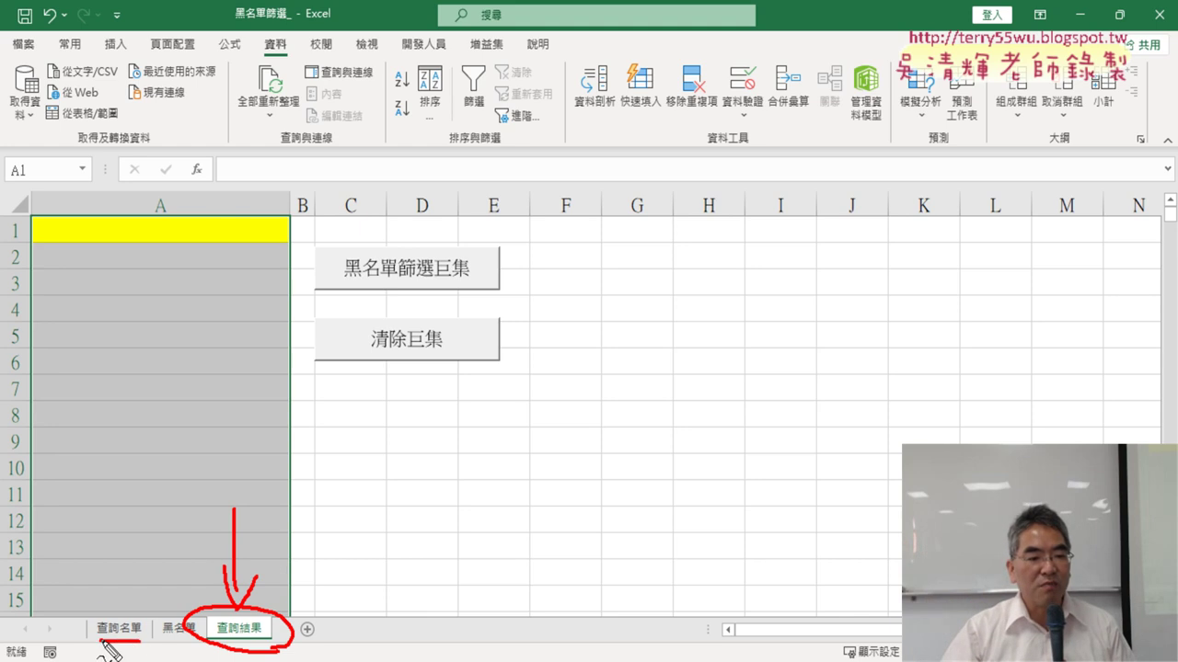
pyautogui.moveTo(97, 644); pyautogui.dragTo(146, 629)
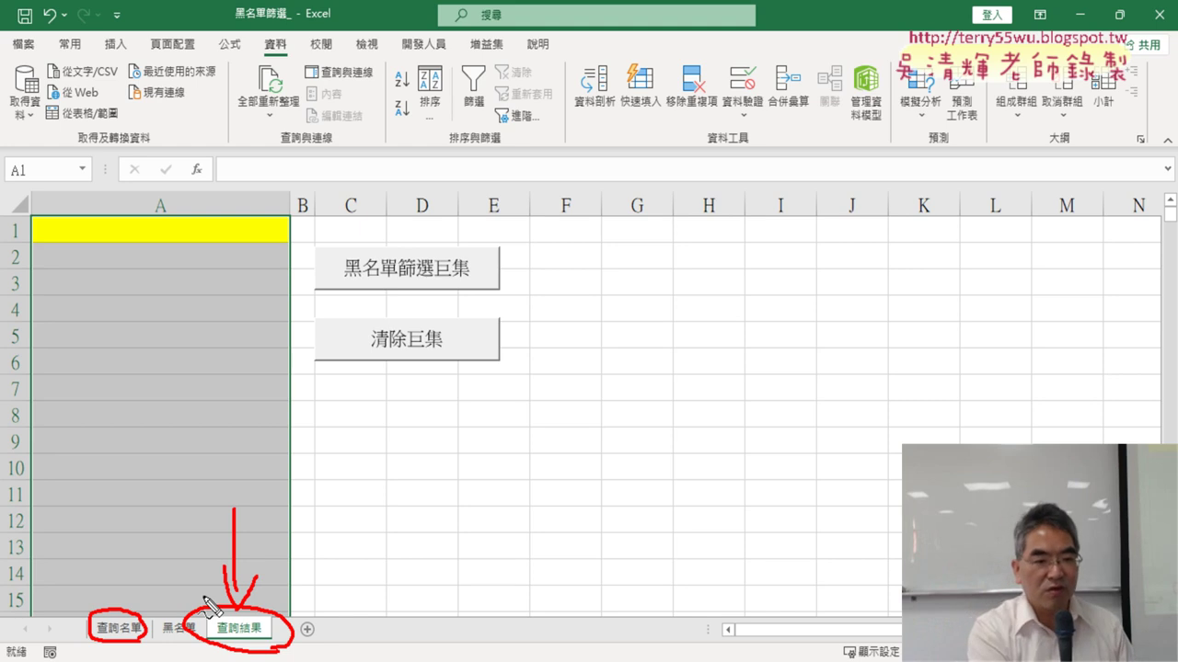
pyautogui.press('Escape')
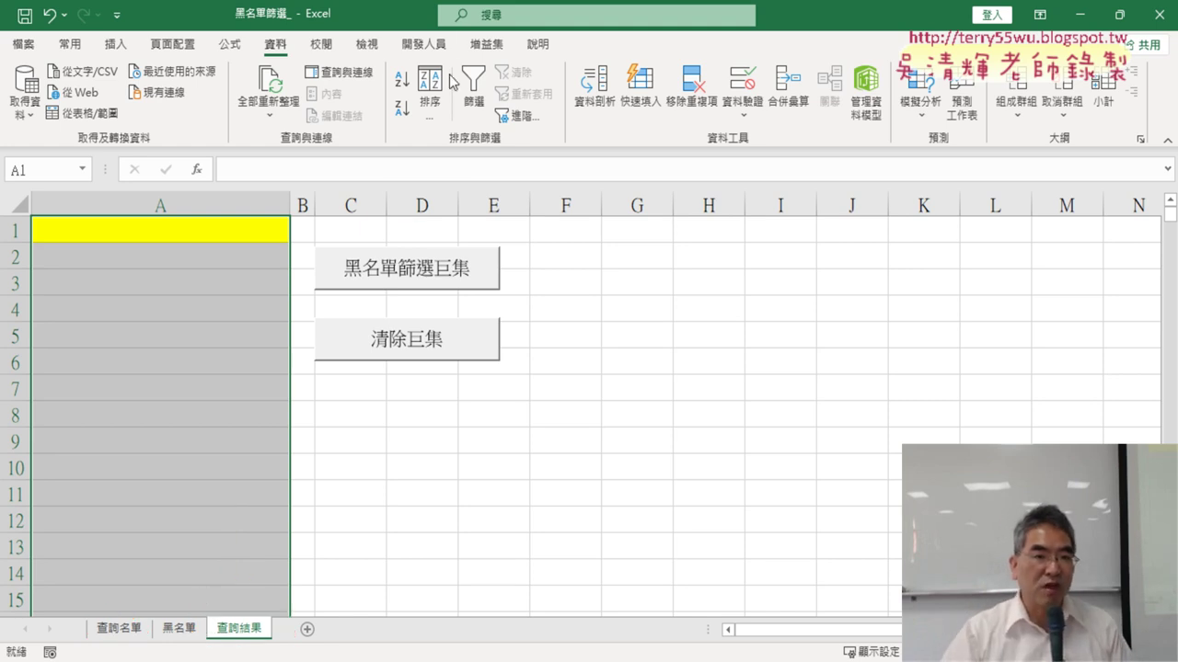
pyautogui.click(129, 633)
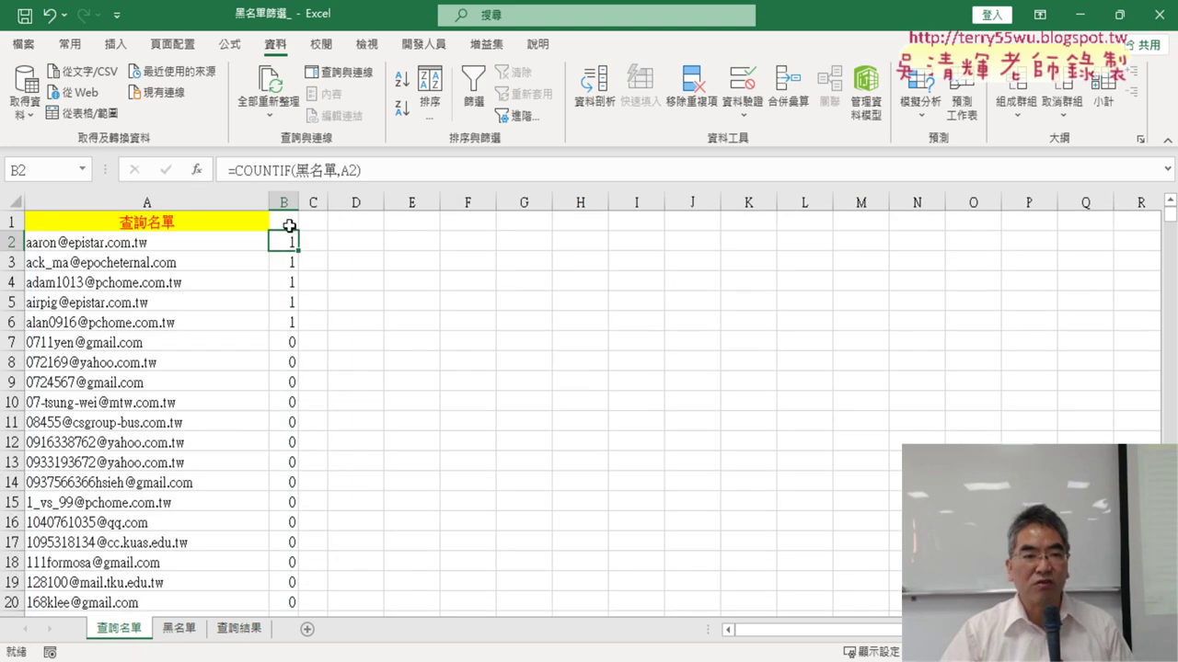
pyautogui.click(289, 223)
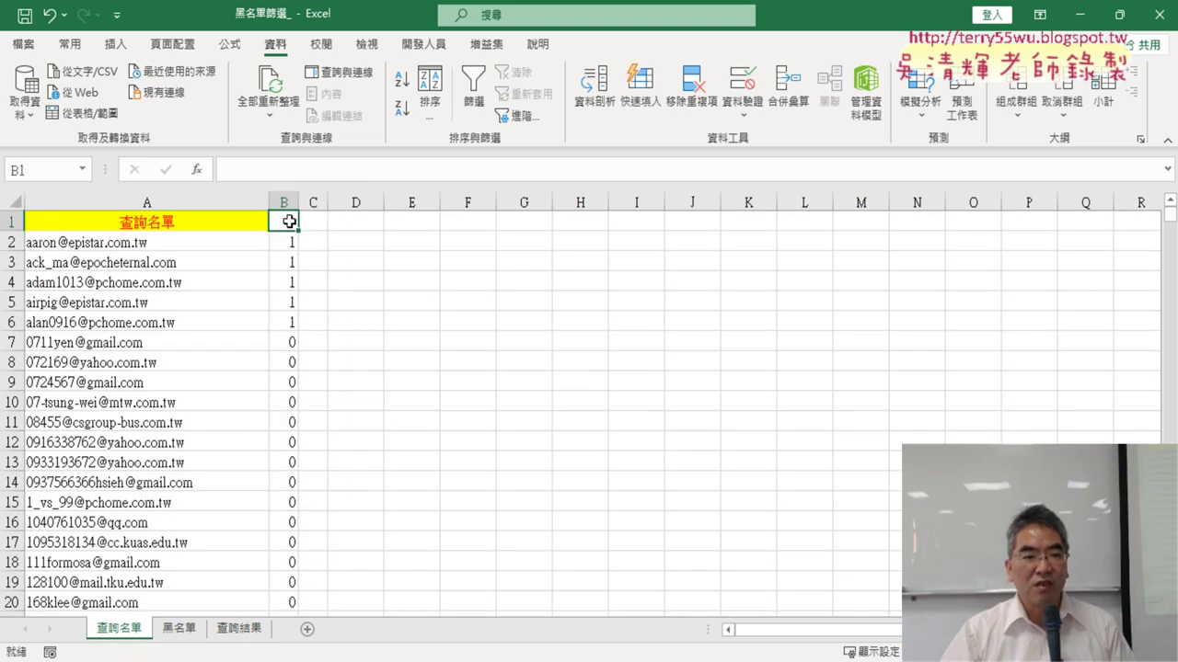
pyautogui.click(230, 628)
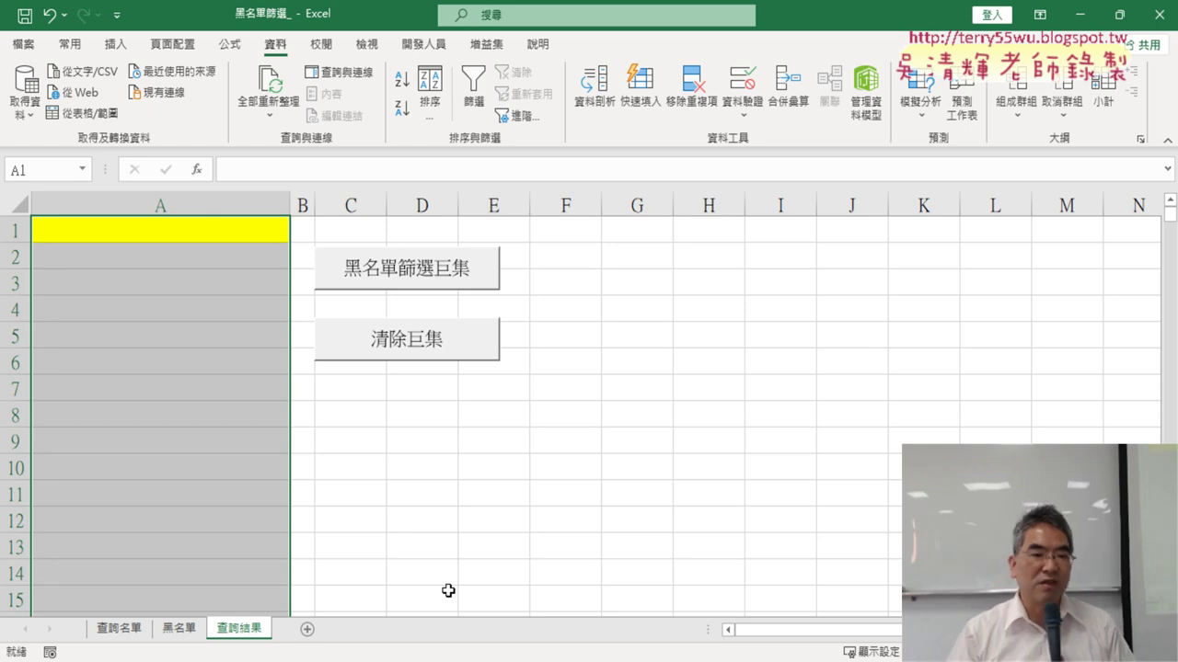
# Open the 黑名單篩選巨集 button's code, review both macros, and place the cursor inside Sub 黑名單篩選VBA.
pyautogui.rightClick(450, 276)
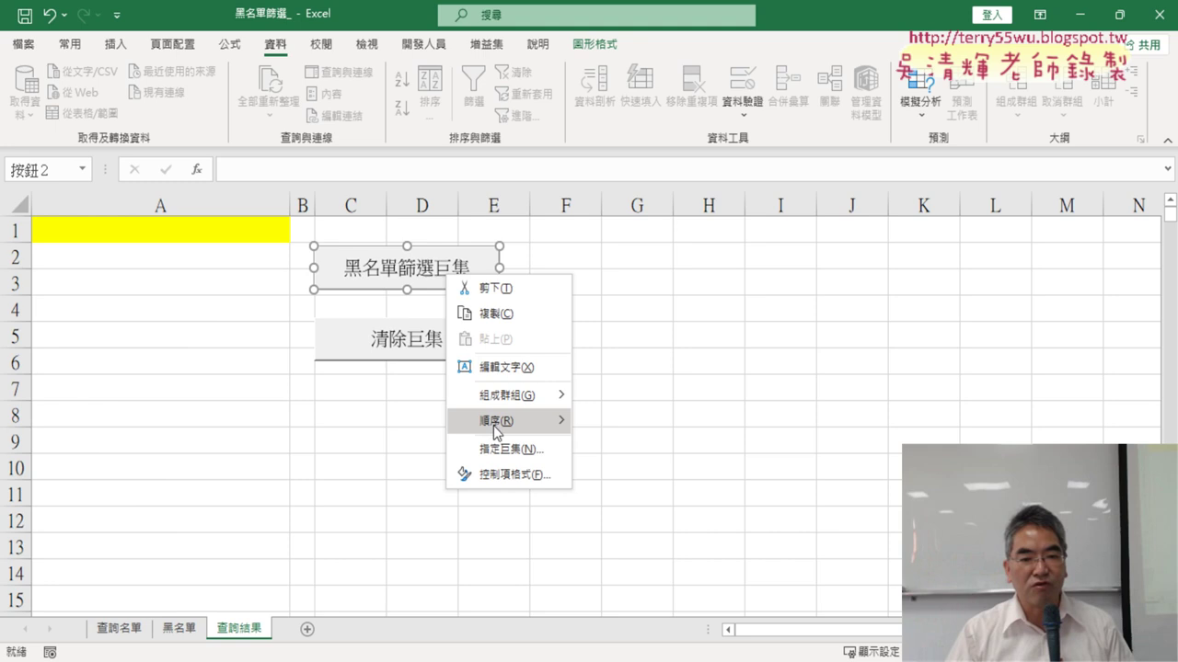
pyautogui.click(519, 447)
pyautogui.click(537, 224)
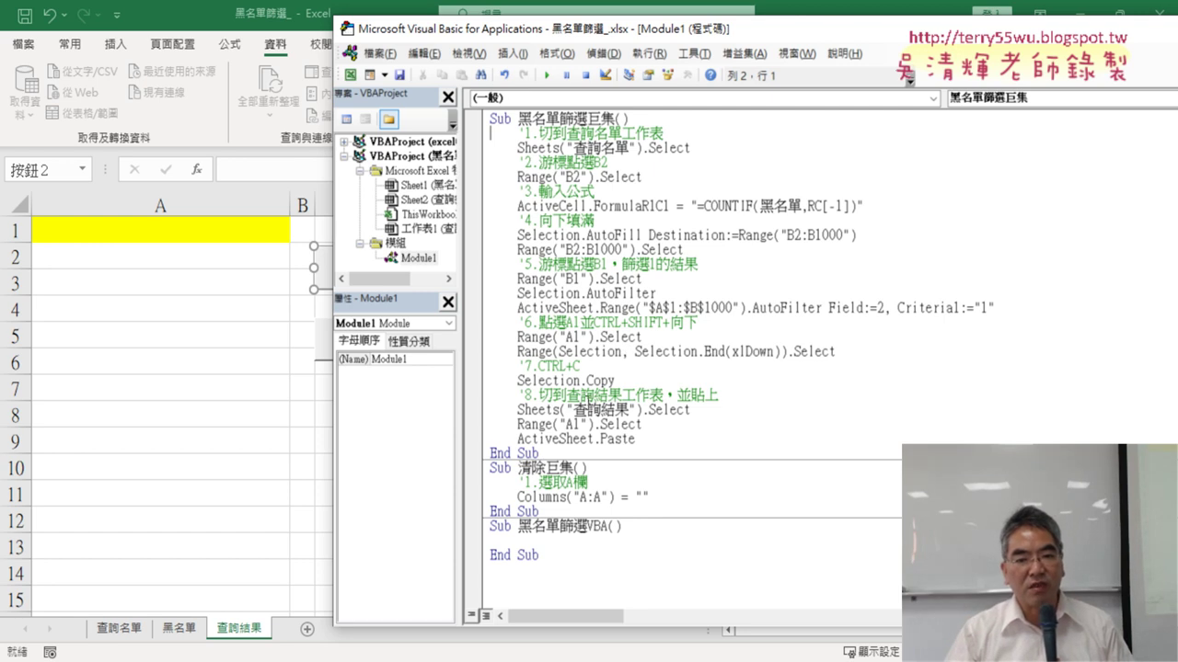
pyautogui.moveTo(664, 442); pyautogui.dragTo(490, 133)
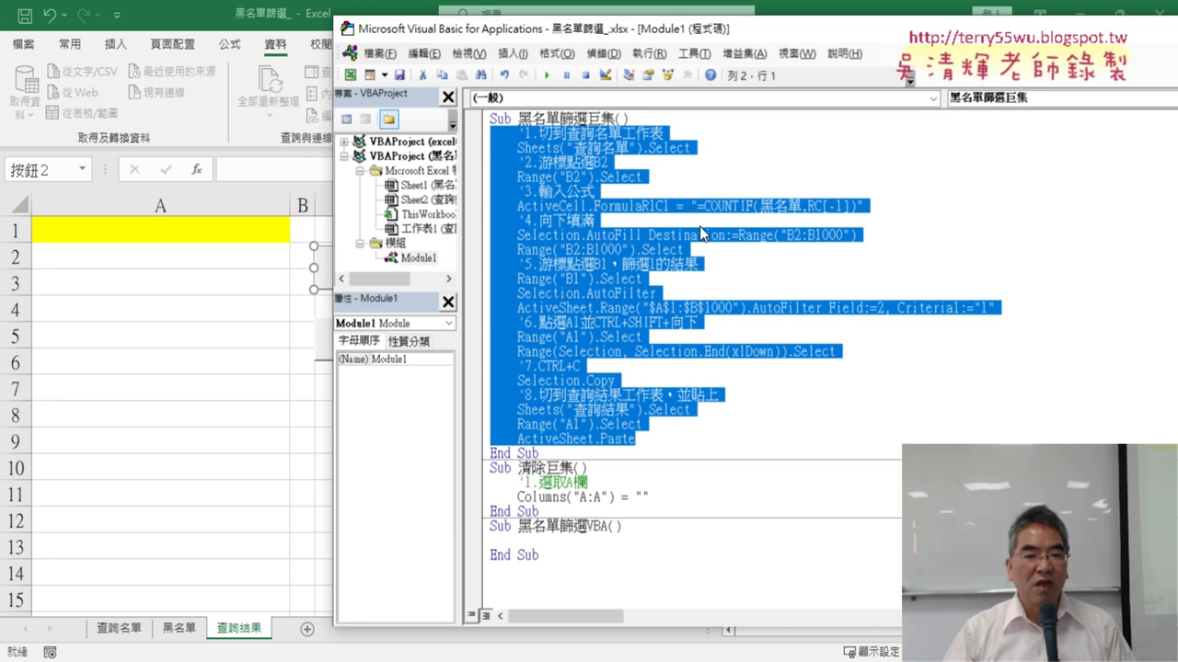
pyautogui.moveTo(650, 497); pyautogui.dragTo(524, 496)
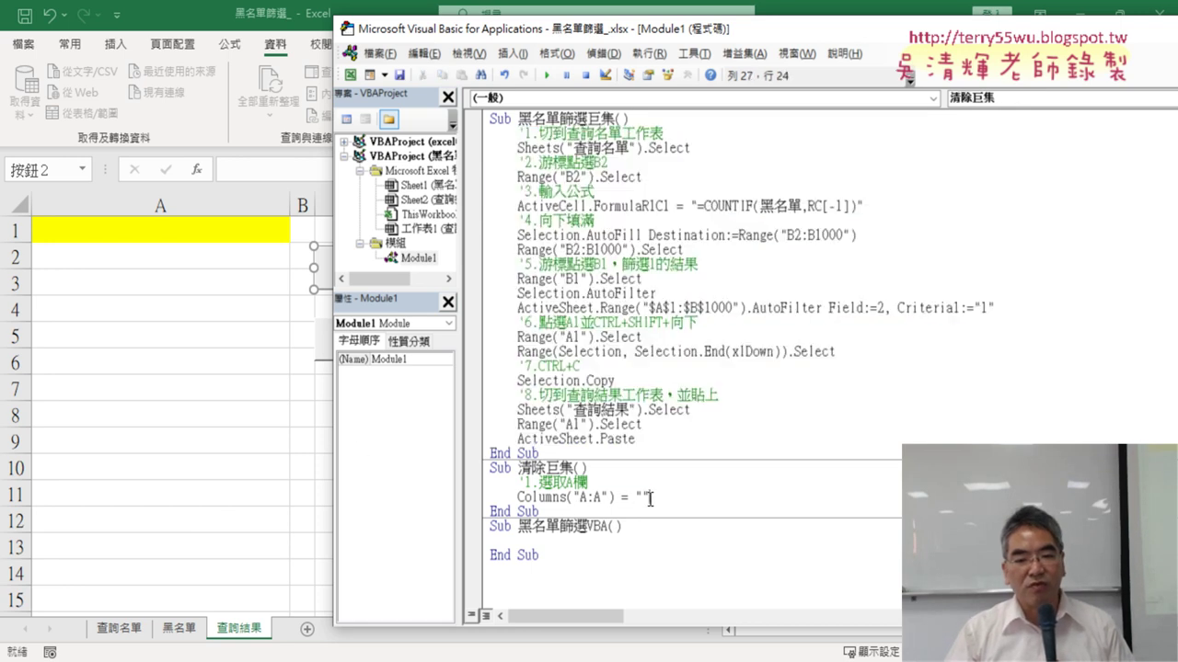
pyautogui.click(525, 541)
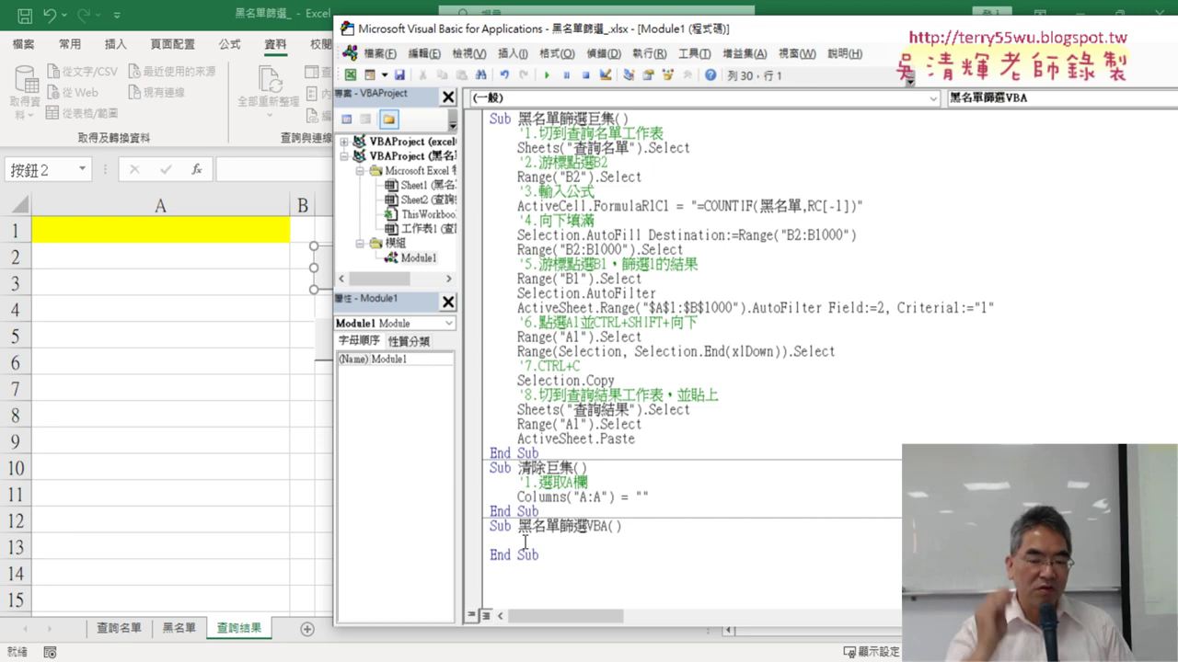